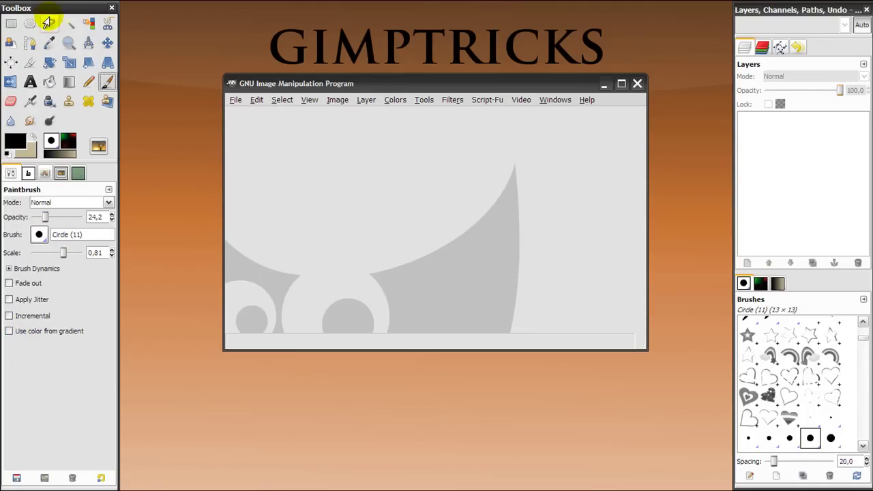
left_click(87, 26)
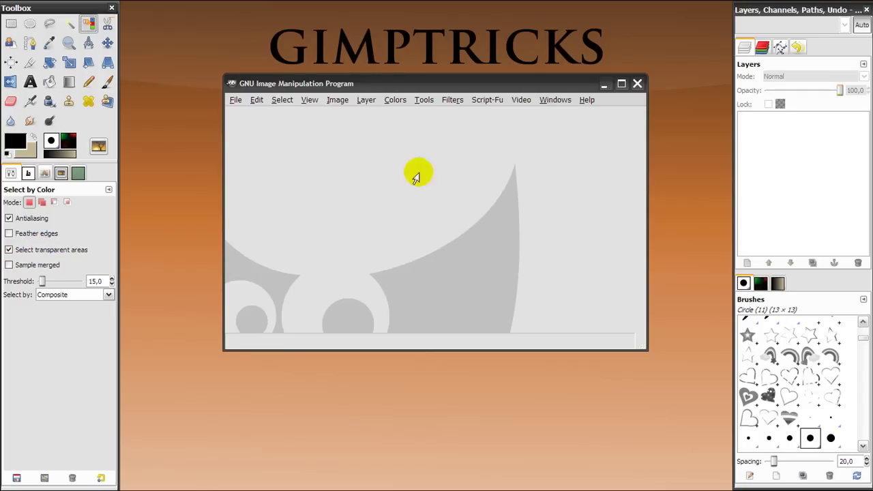
left_click(393, 83)
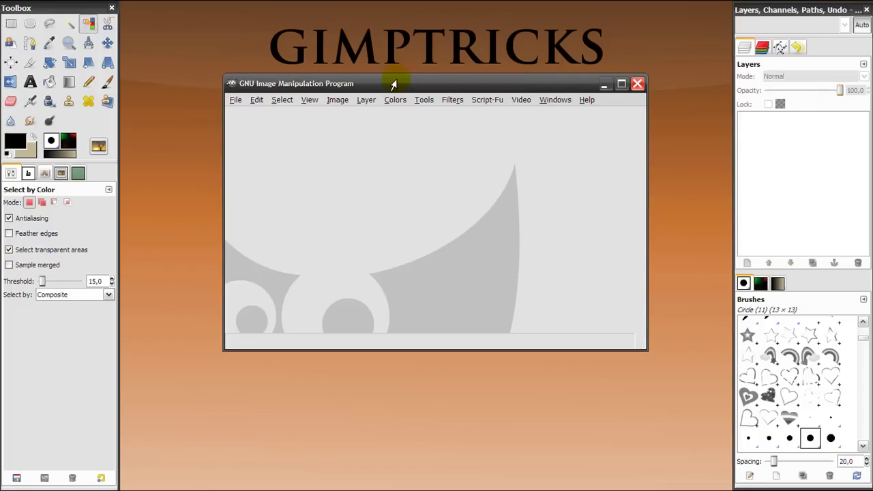
left_click(235, 100)
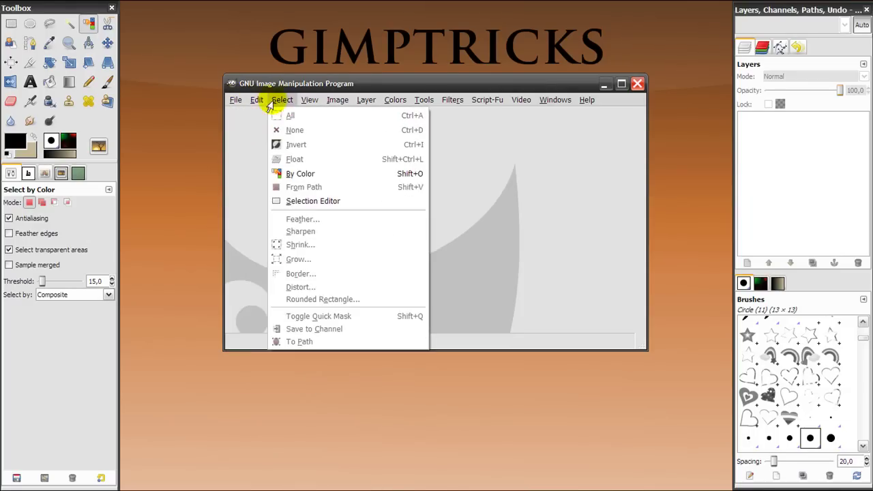
mouse_move(334, 100)
mouse_move(361, 99)
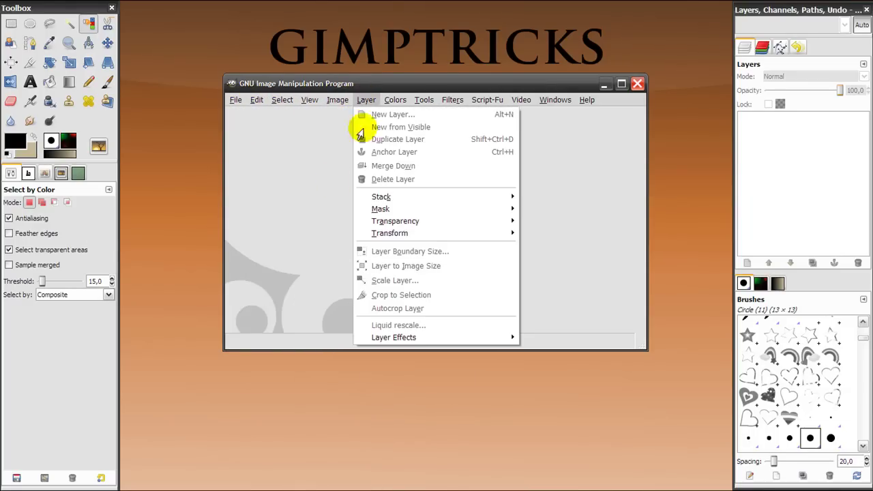
left_click(577, 239)
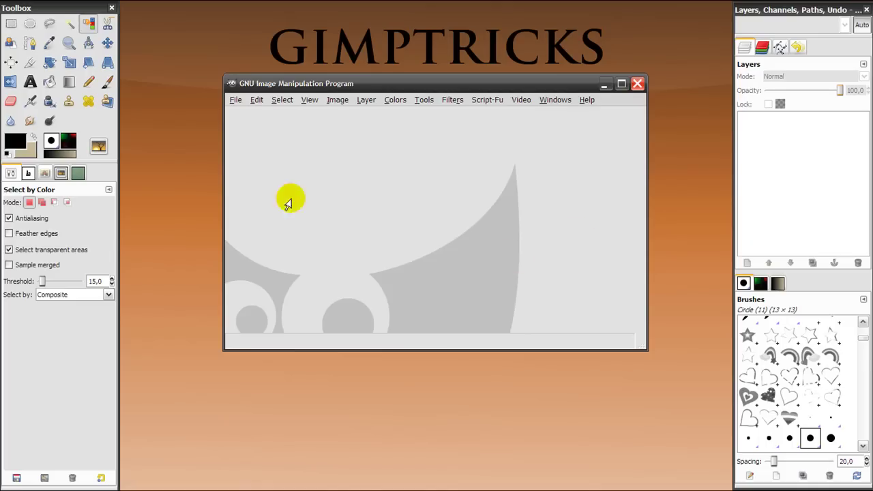
Create a new blank image 640 pixels wide and 400 pixels high
left_click(234, 101)
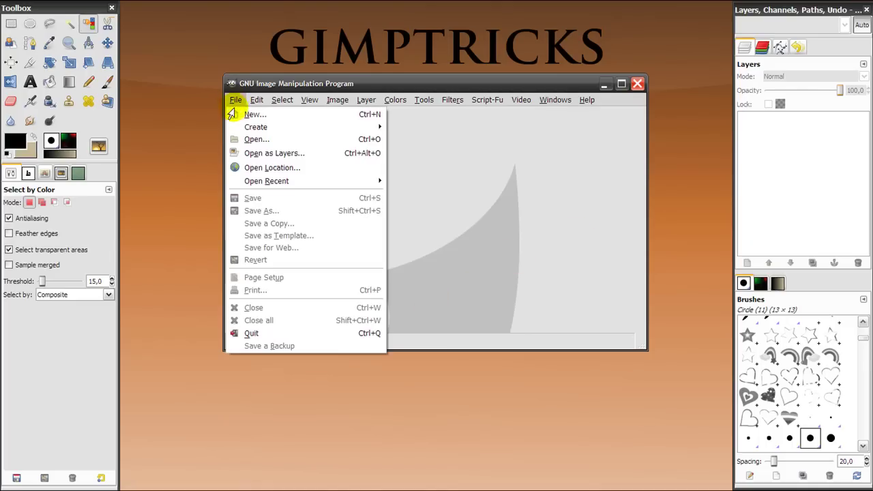
left_click(235, 113)
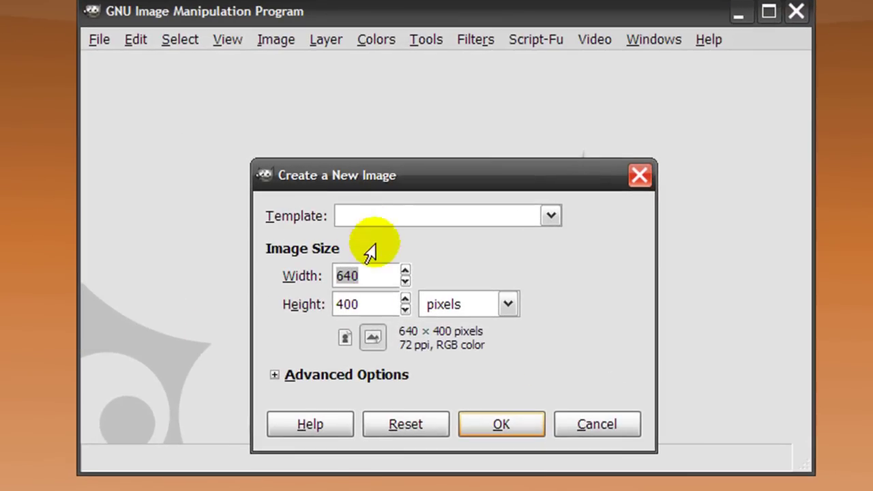
left_click(381, 274)
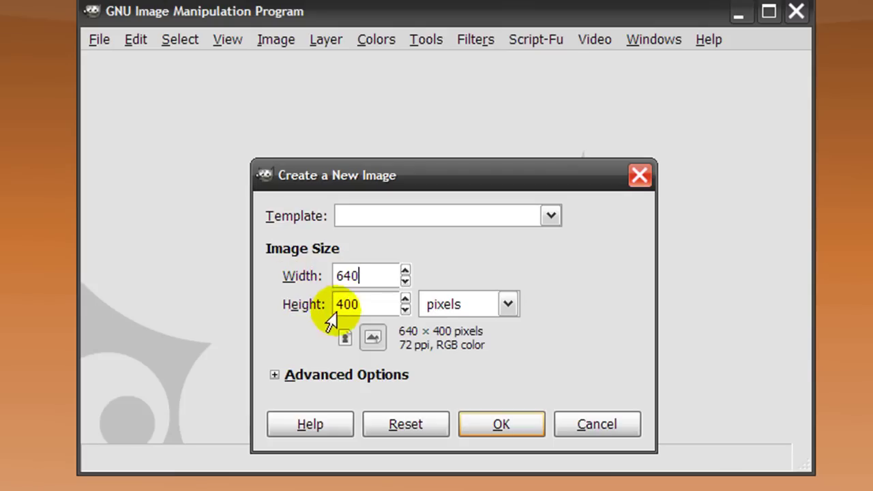
left_click(501, 426)
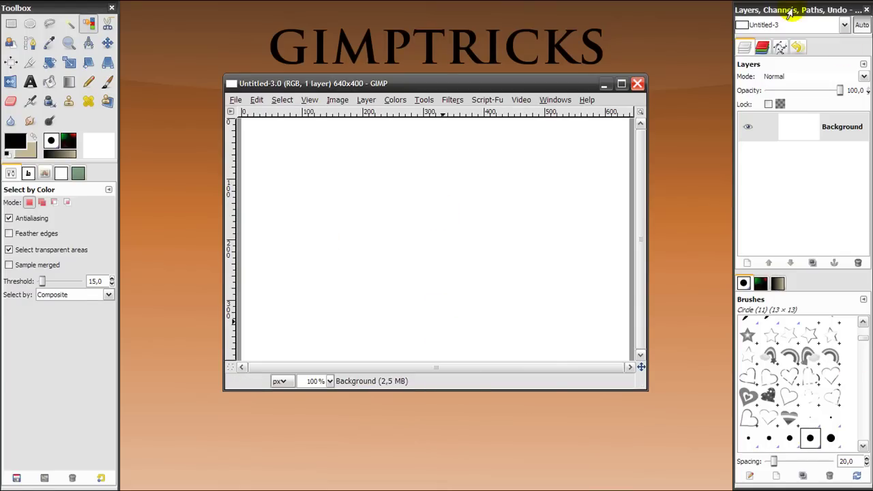
Look through the brush and gradient collections, ending with the gradients on display
left_click(764, 174)
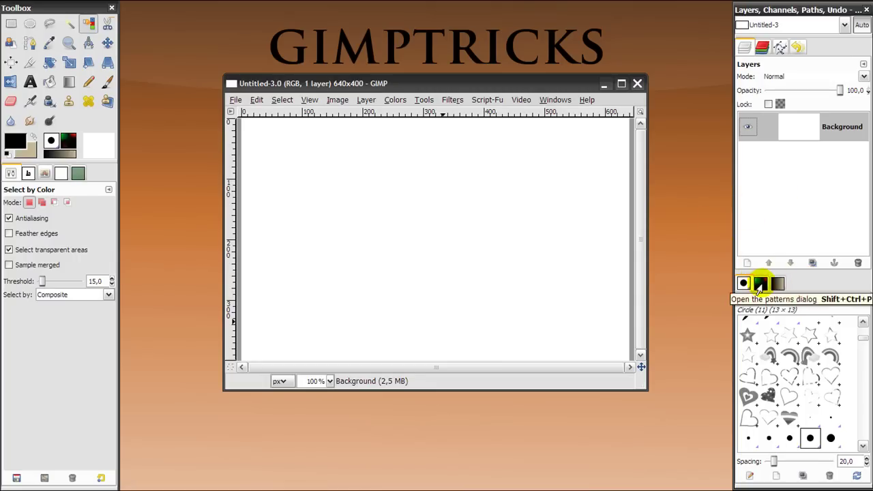
left_click(778, 283)
left_click(778, 283)
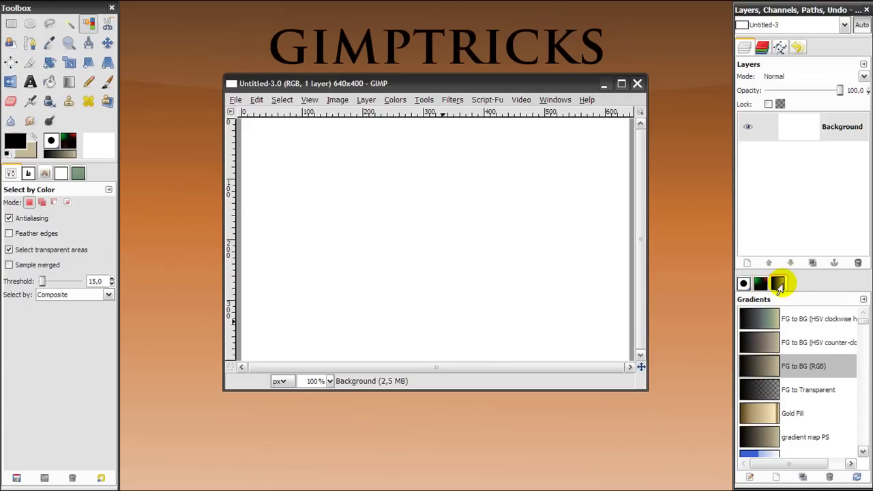
left_click(743, 283)
left_click(777, 283)
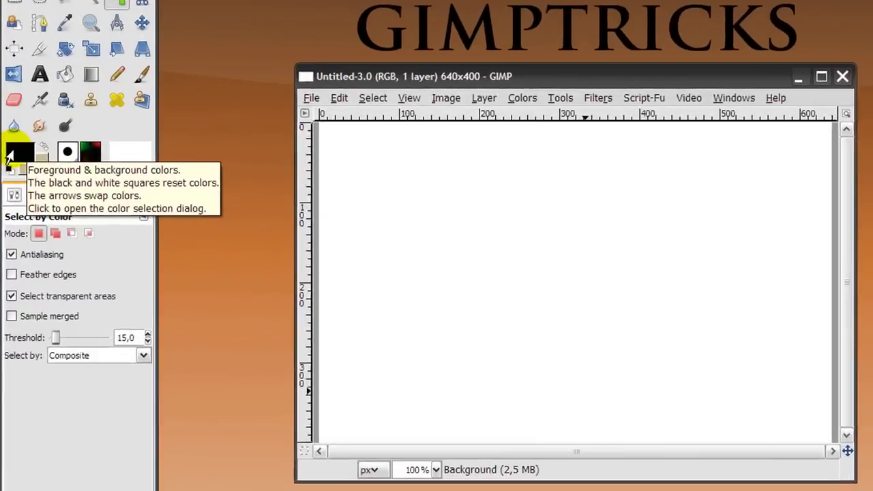
left_click(21, 154)
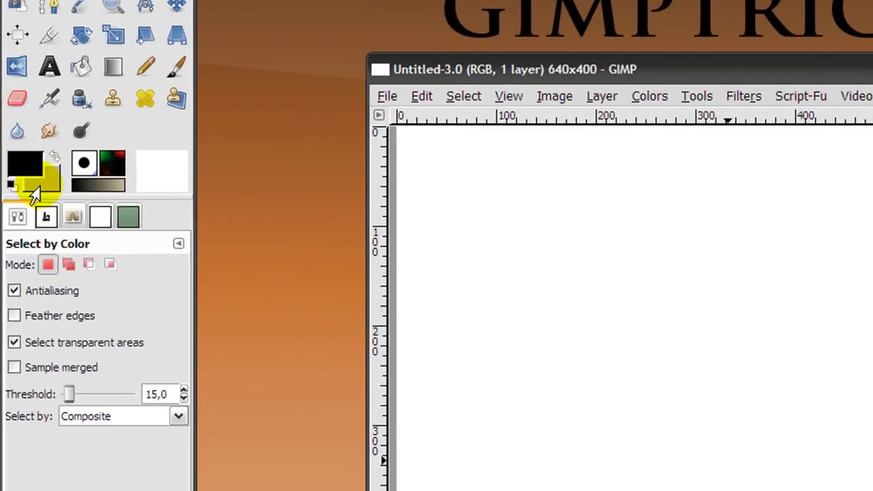
left_click(22, 166)
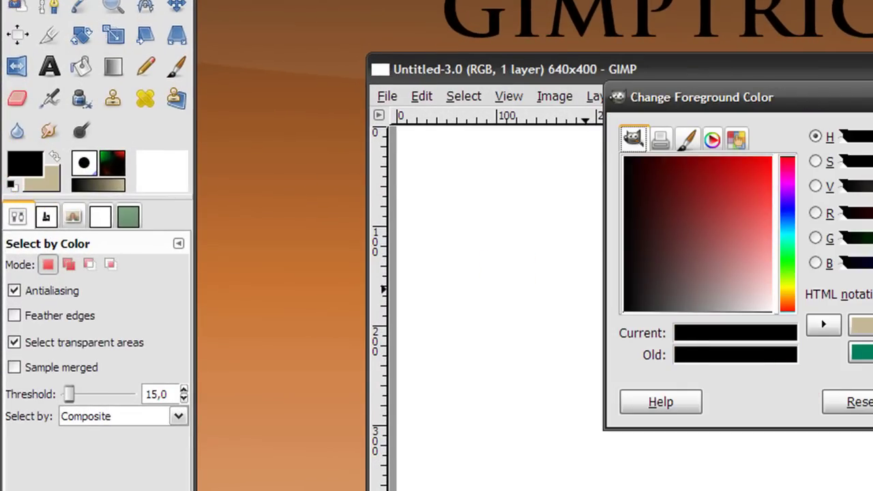
key("Escape")
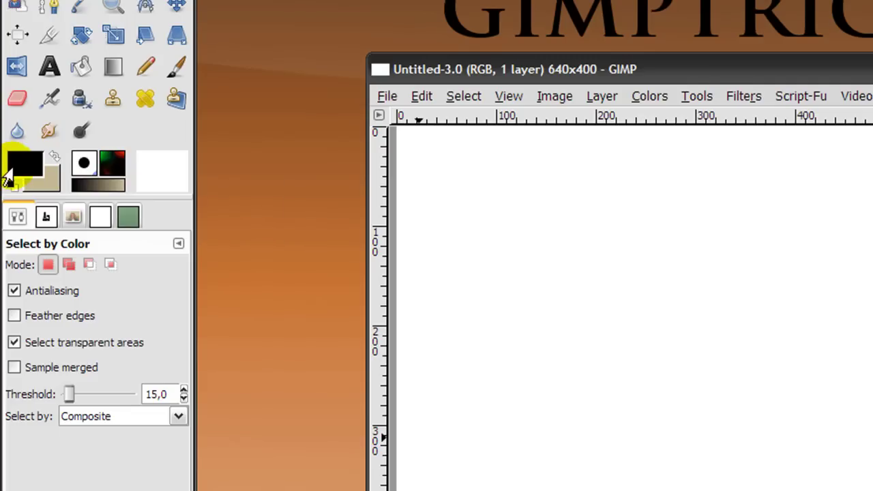
Set the foreground color to the teal 29c8ac
left_click(9, 167)
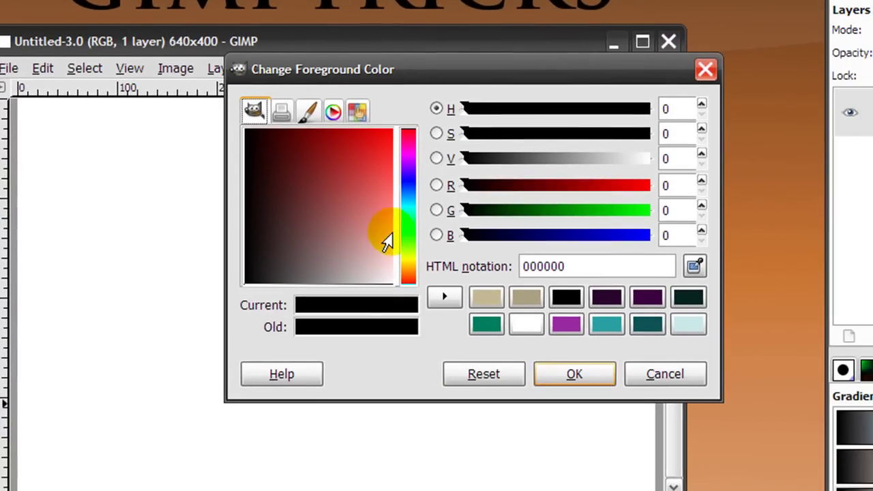
left_click(401, 220)
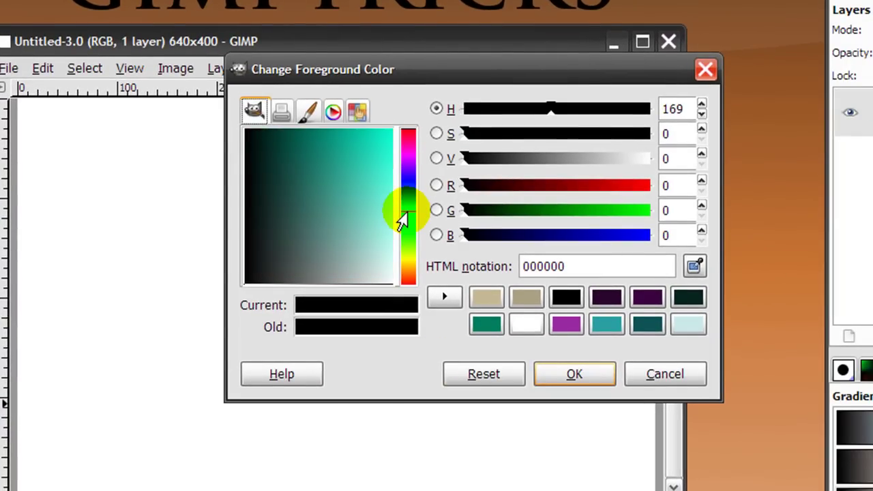
left_click_drag(401, 220, 351, 164)
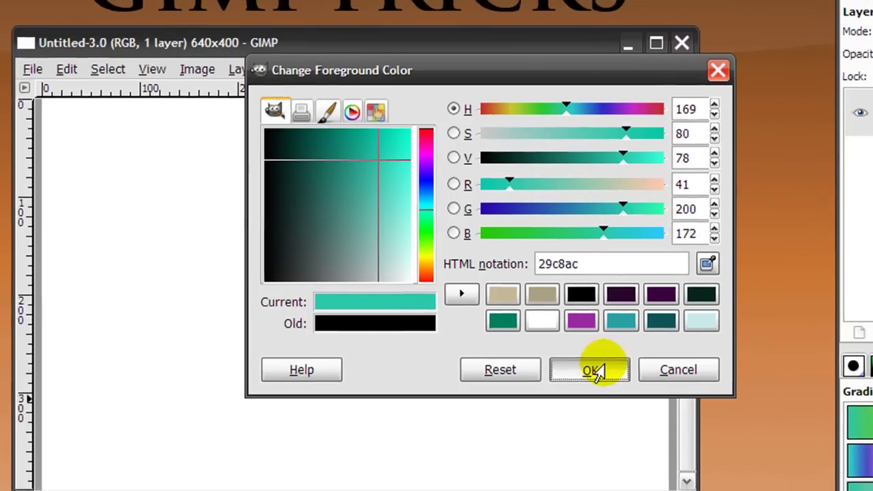
left_click(574, 373)
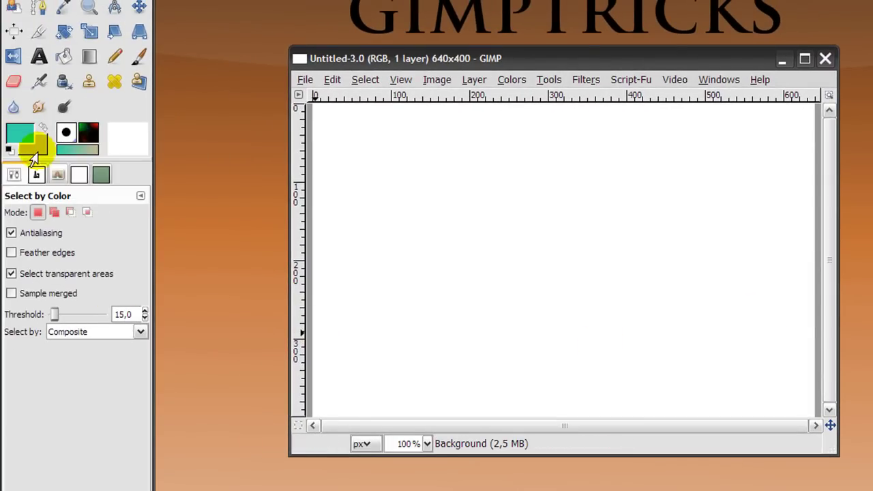
Set the background color to the pink ed4785
left_click(32, 153)
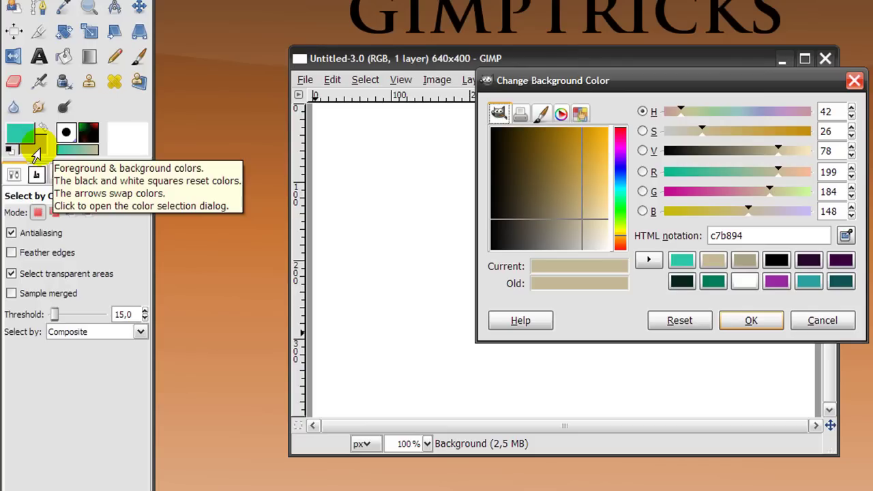
left_click_drag(613, 207, 608, 137)
mouse_move(587, 164)
left_mouse_down()
mouse_move(579, 179)
mouse_move(590, 154)
mouse_move(593, 171)
left_mouse_up()
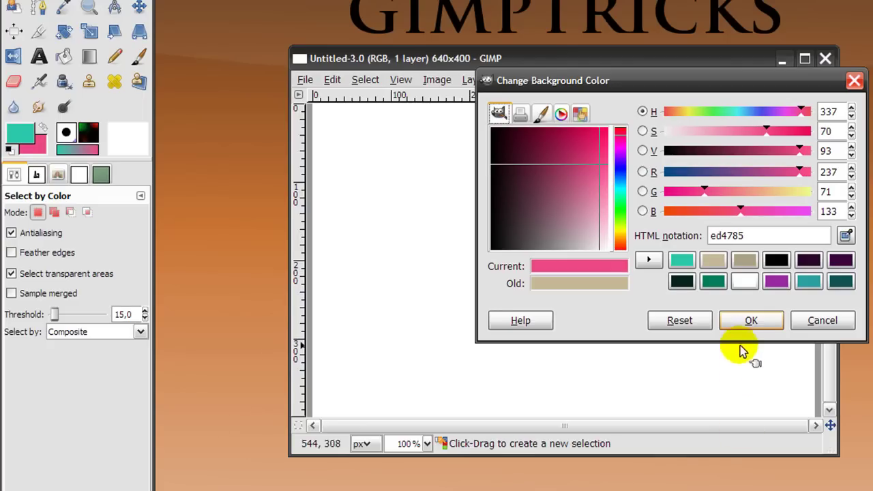
left_click(743, 322)
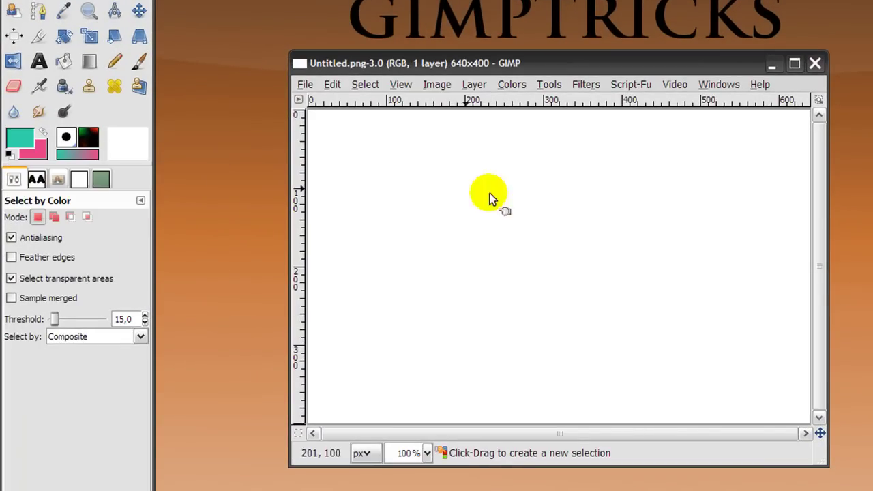
Fill the canvas with a linear teal-to-pink gradient running horizontally from its left edge to its right edge
left_click(87, 63)
left_click_drag(310, 250, 808, 252)
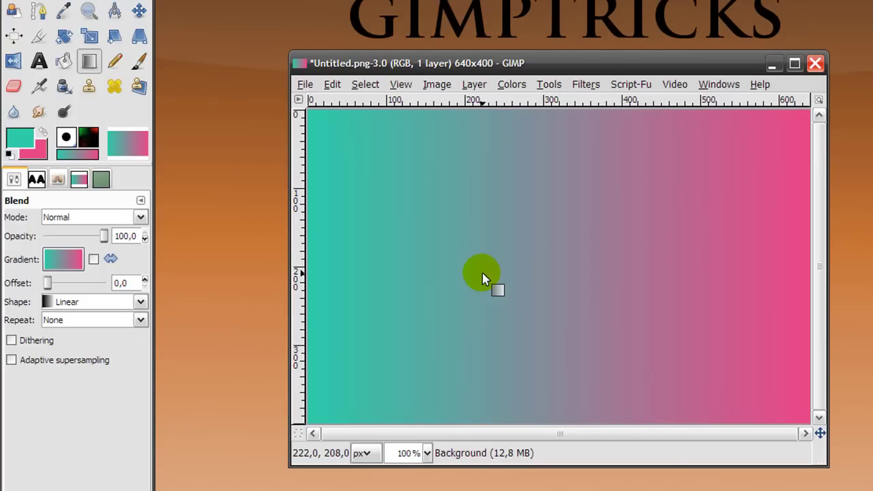
Add the text "gimptricks" in Plump MT at 73 px and move it to the middle of the canvas
left_click(37, 62)
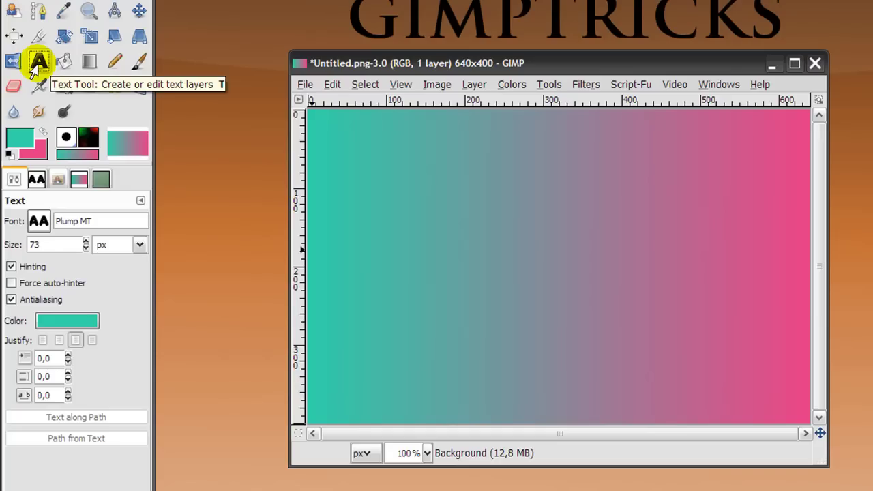
left_click(361, 246)
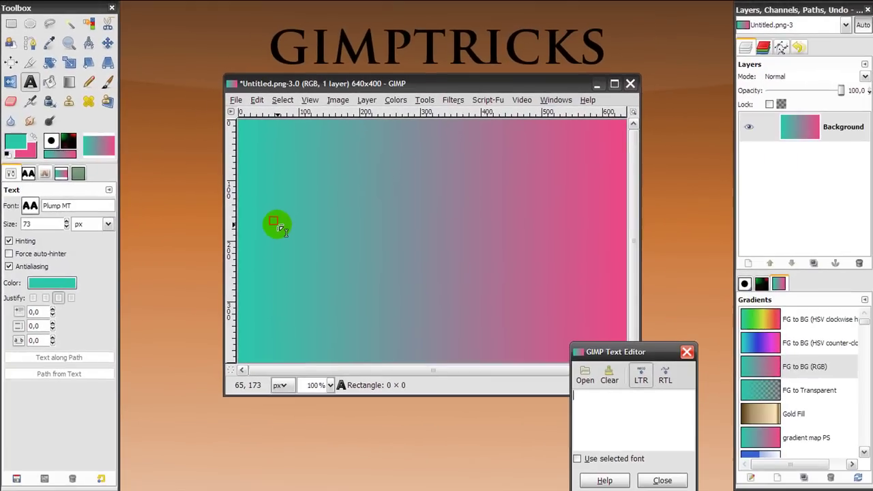
type("gimptricks")
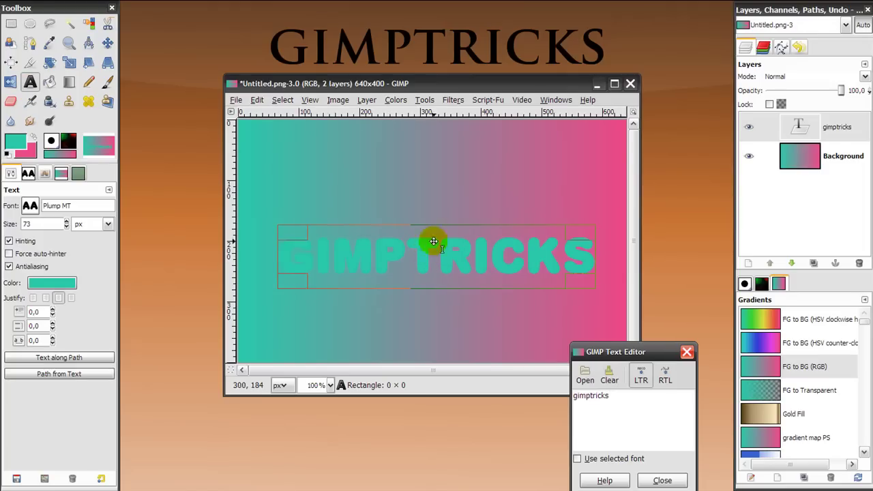
left_click_drag(419, 255, 412, 235)
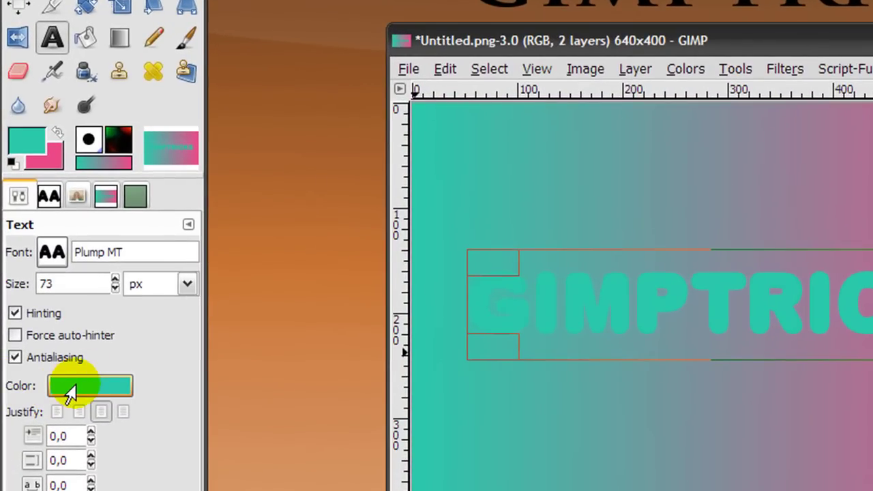
Change the color of the gimptricks text to black (000000)
left_click(70, 391)
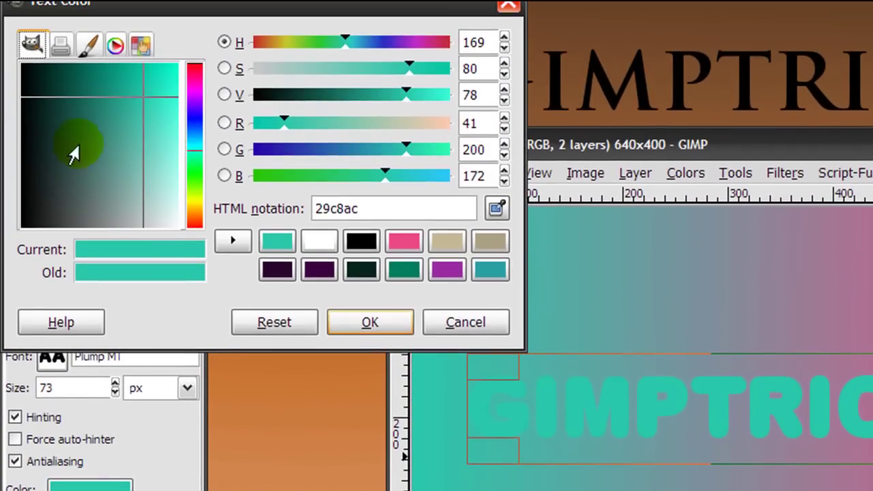
left_click_drag(133, 106, 30, 58)
left_click_drag(31, 58, 4, 41)
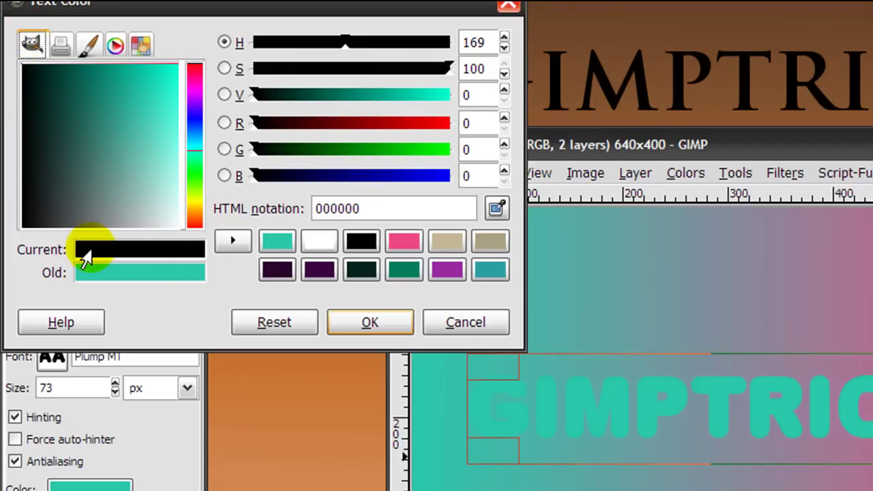
left_click(342, 328)
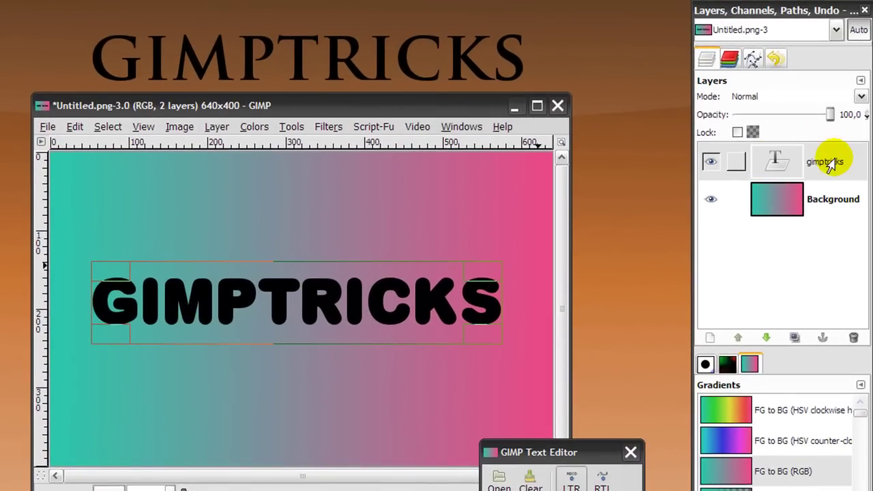
Add a transparent 640 × 400 px layer named "text border" above the gimptricks text layer
left_click(829, 165)
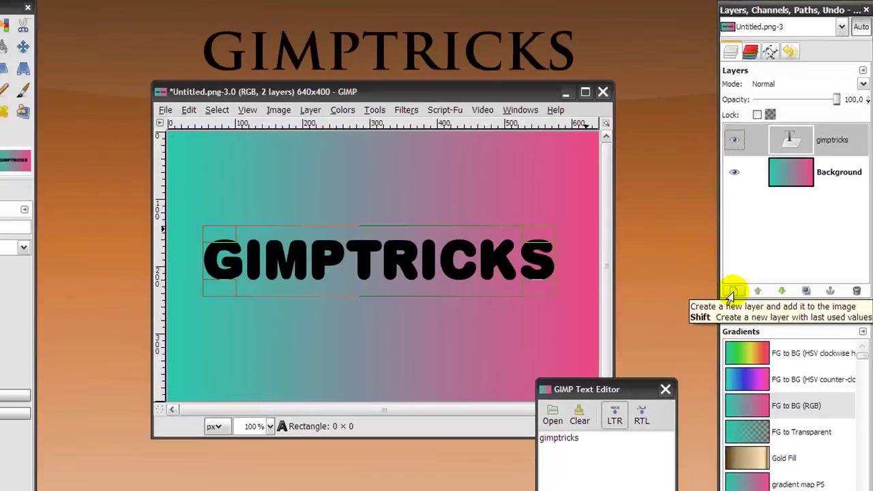
left_click(706, 338)
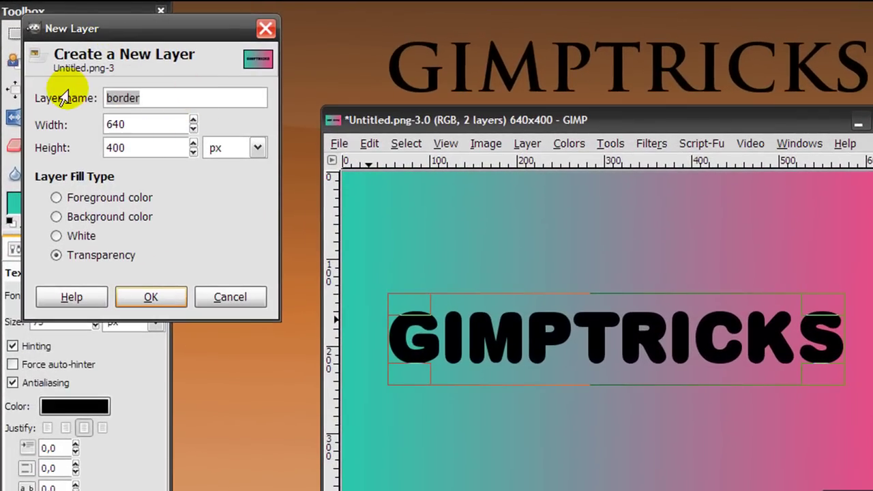
type("text")
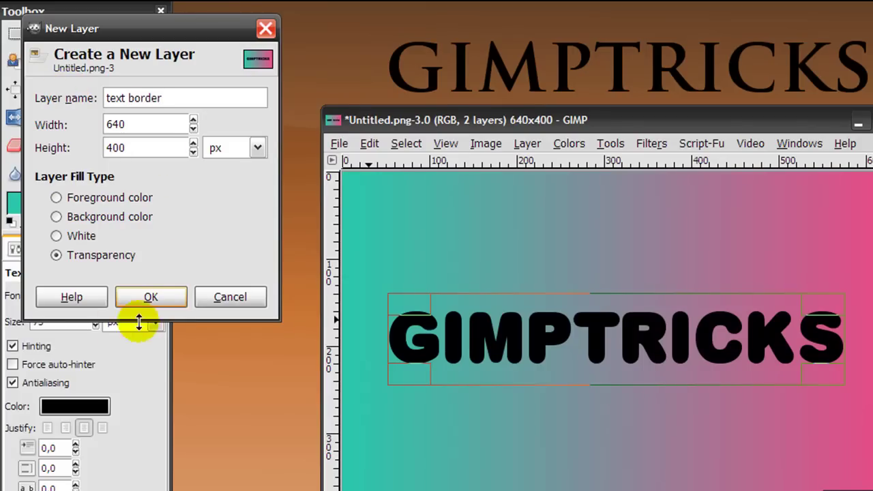
left_click(129, 300)
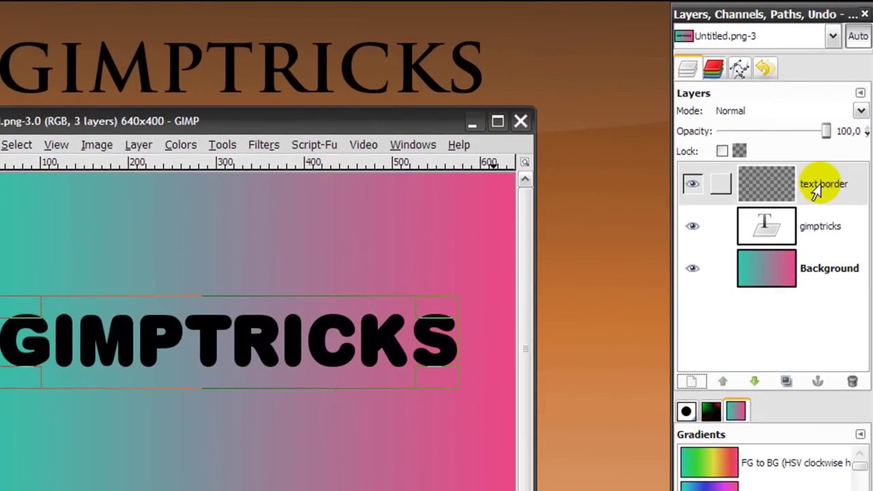
Lower the text border layer so it sits directly beneath the gimptricks text layer
left_click_drag(816, 191, 779, 253)
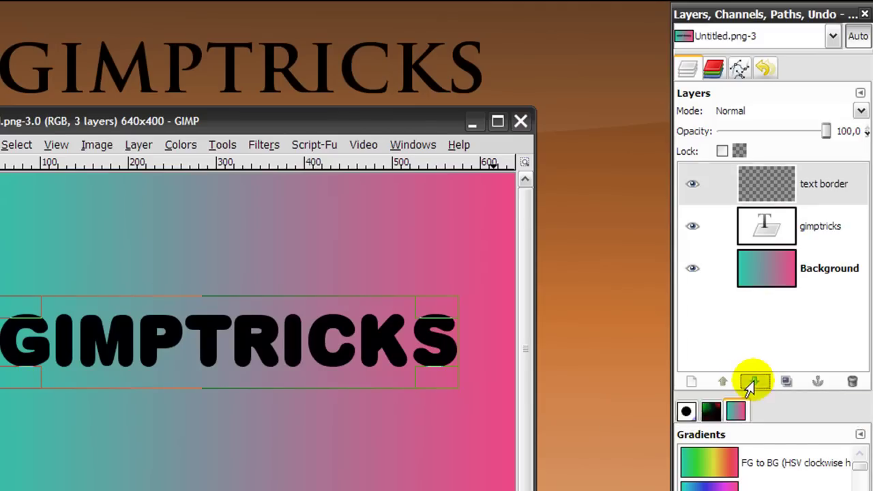
left_click(753, 382)
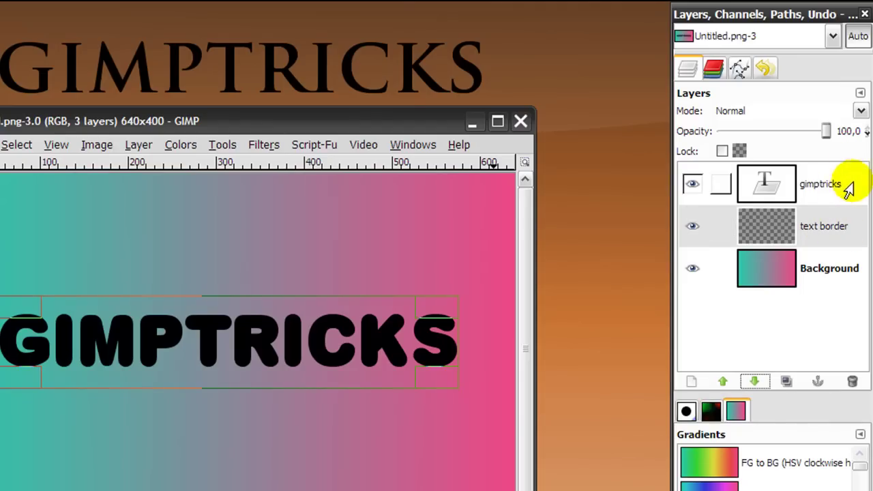
Create a selection from the gimptricks text layer's alpha and grow it by 2 pixels
left_click(809, 186)
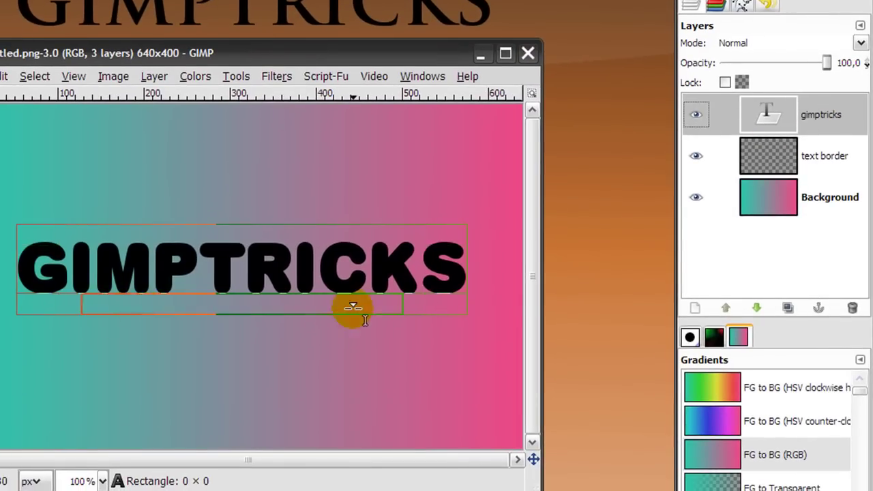
right_click(766, 115)
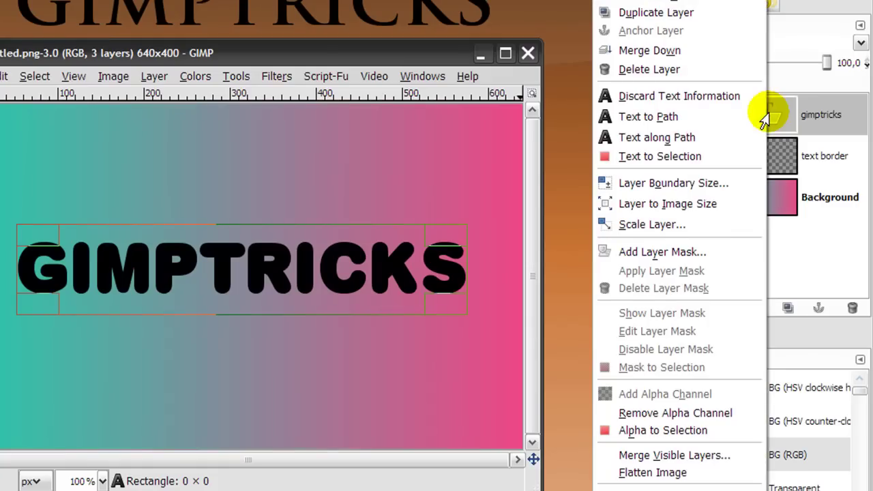
left_click(660, 431)
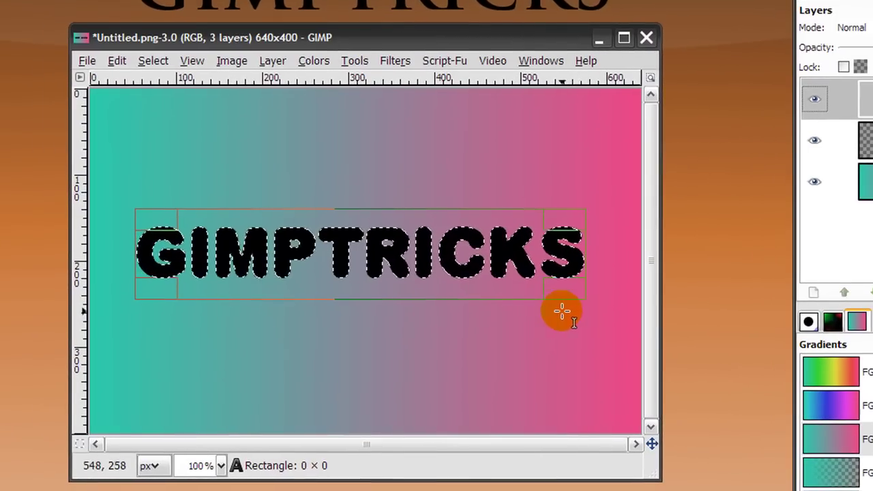
left_click(155, 63)
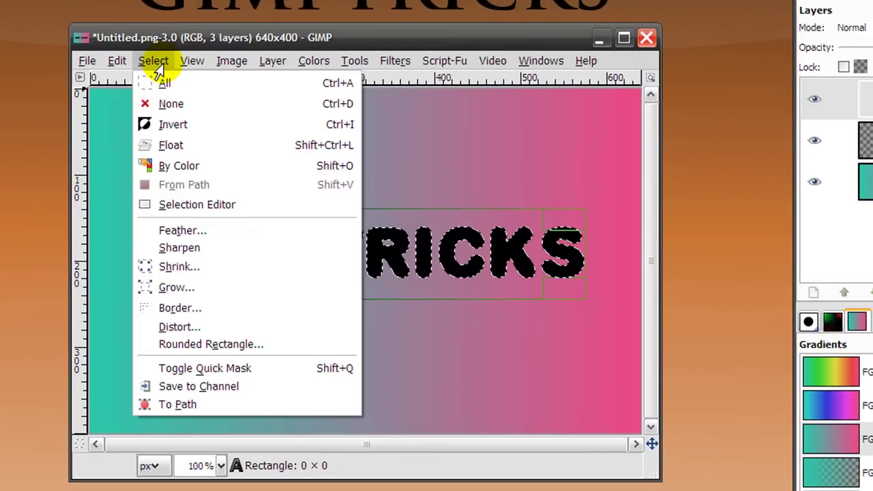
left_click(170, 288)
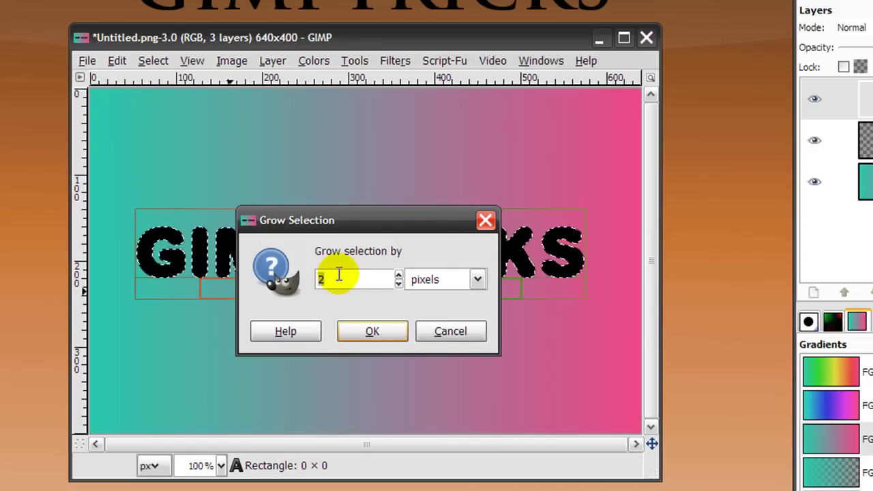
left_click(371, 332)
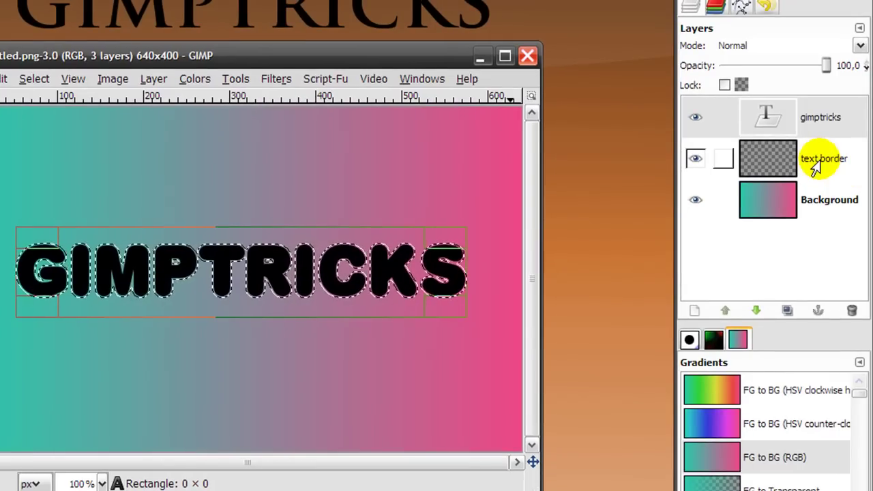
Bucket-fill the grown text selection with white (ffffff) on the text border layer
left_click(821, 162)
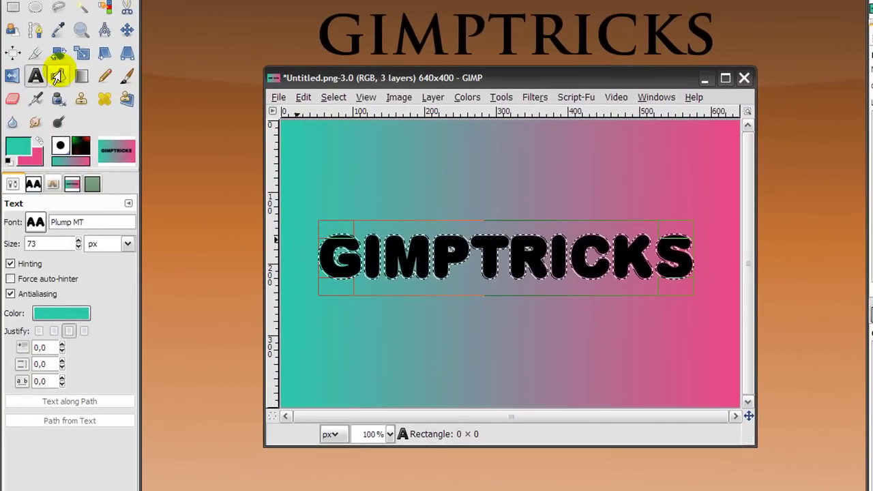
left_click(58, 76)
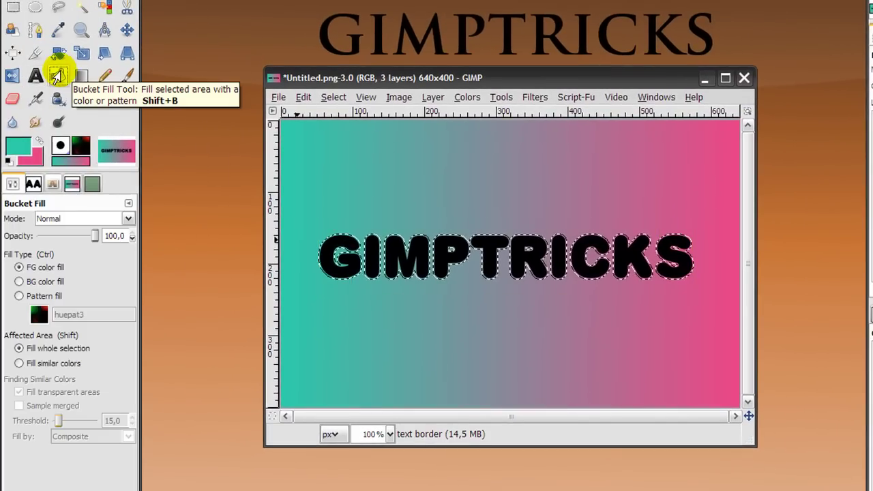
left_click(13, 149)
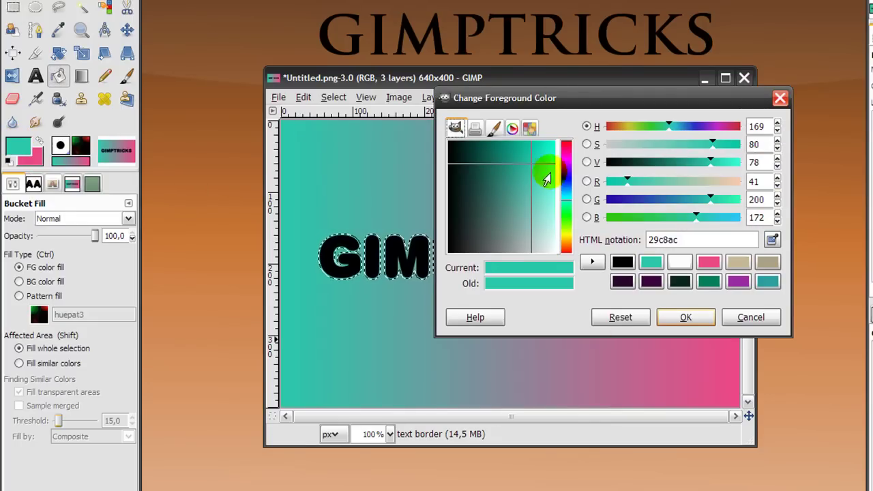
left_click(679, 262)
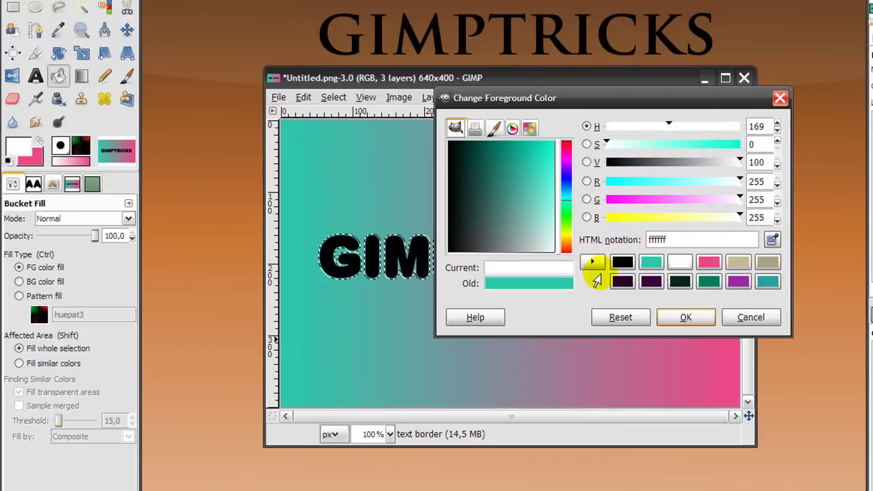
left_click(685, 317)
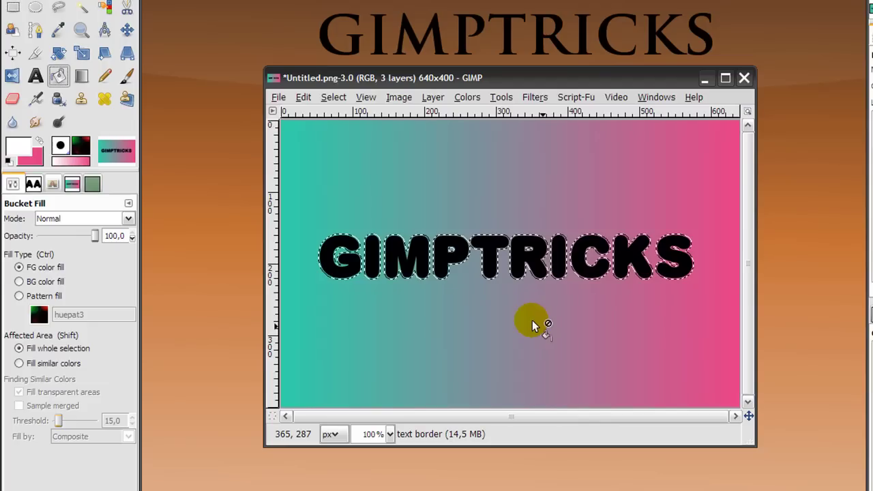
left_click(518, 264)
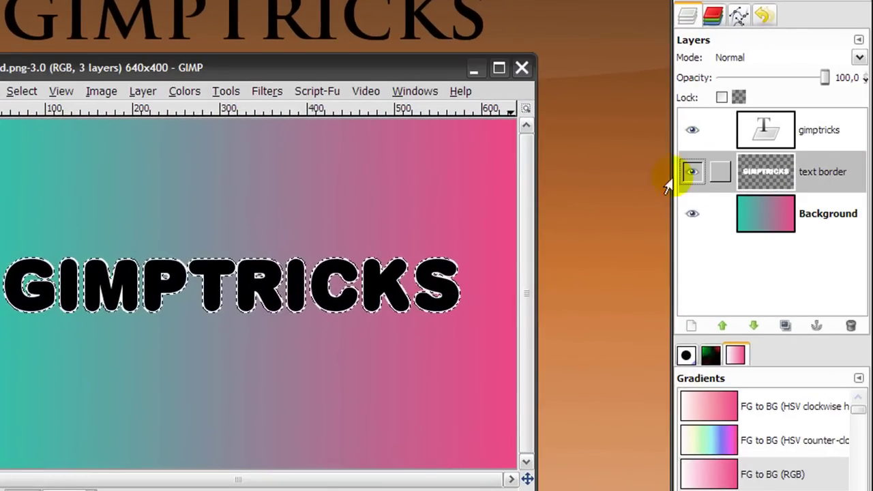
Clear the selection around the gimptricks lettering
left_click(750, 174)
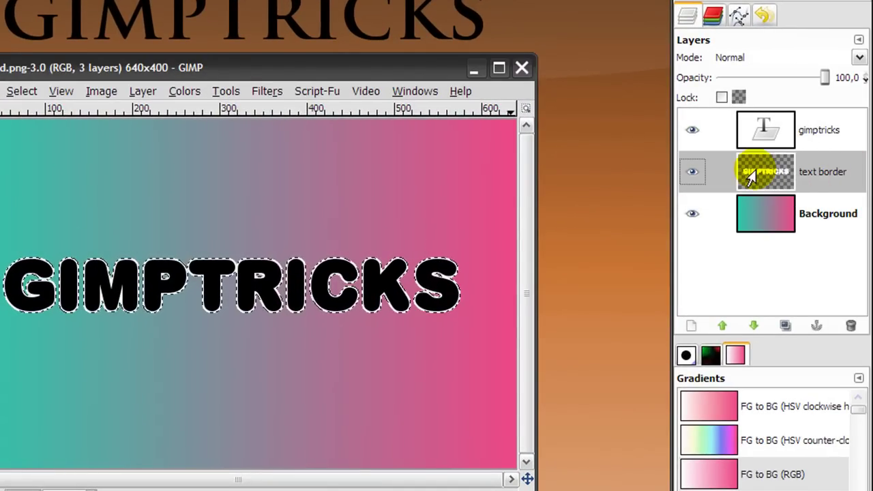
left_click_drag(760, 127, 834, 129)
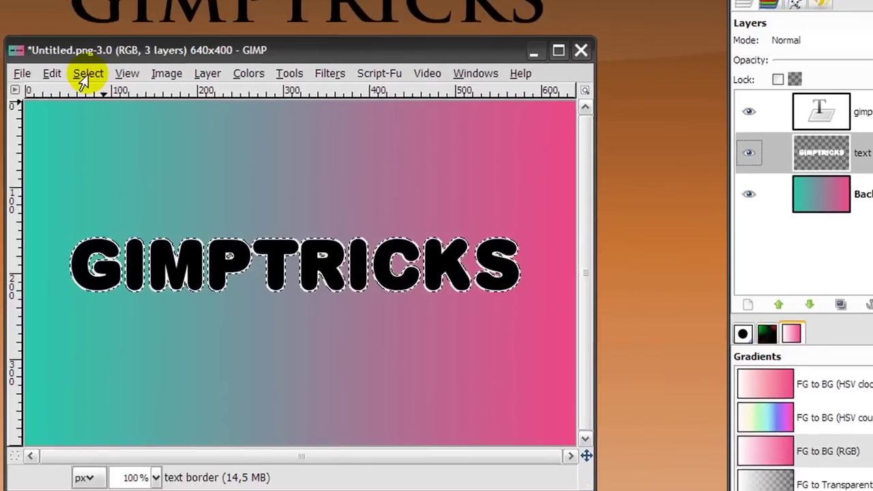
left_click(85, 75)
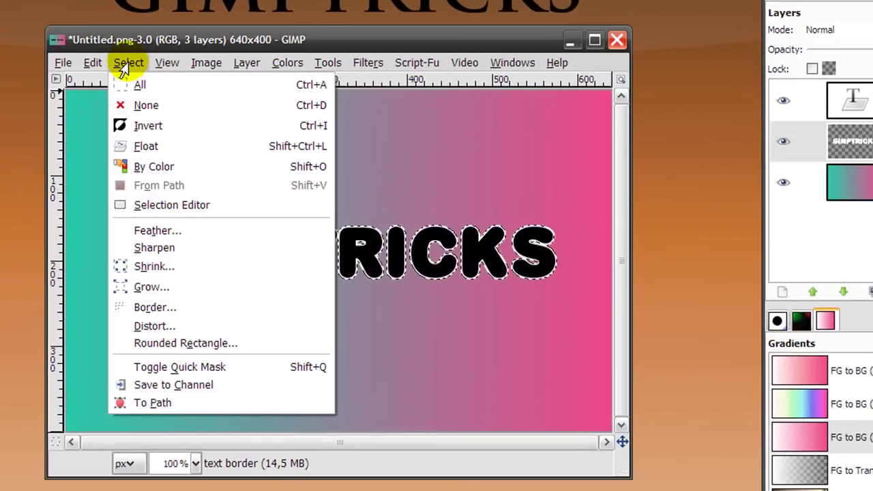
left_click(135, 107)
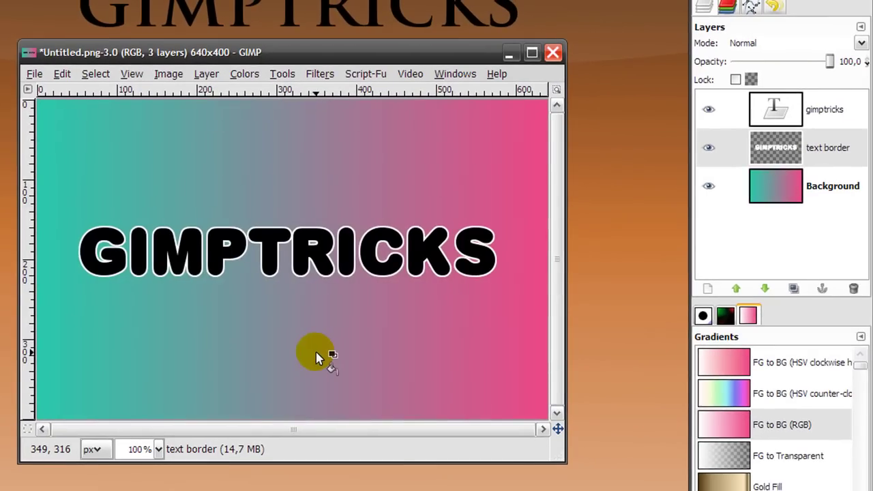
Apply a black Drop Shadow to the text border layer with X and Y offsets 8, blur radius 15, opacity 80 and resizing disallowed
left_click(833, 161)
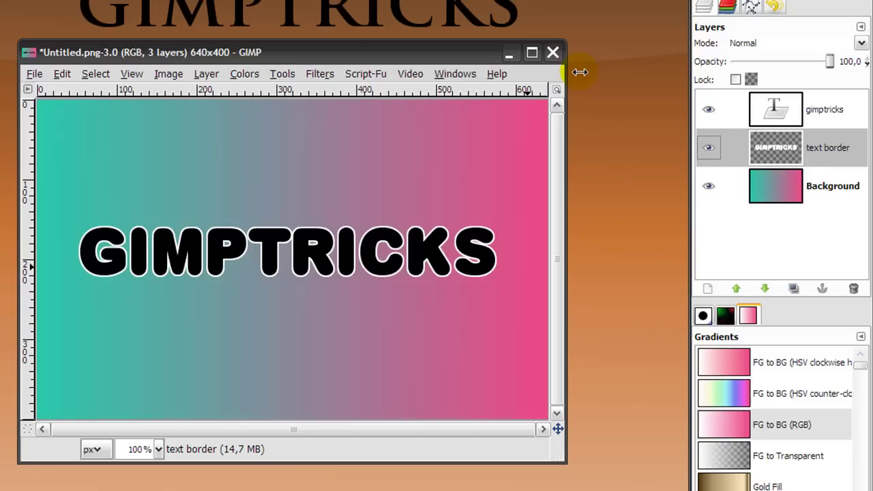
left_click(318, 74)
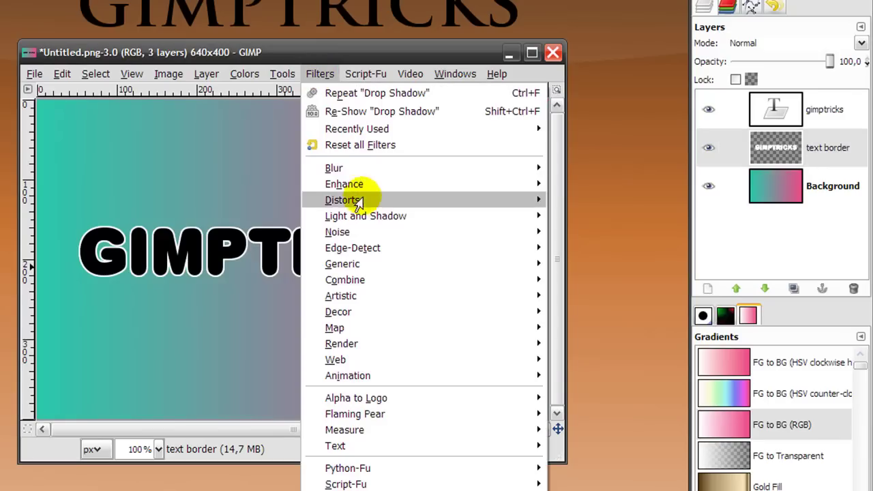
mouse_move(359, 223)
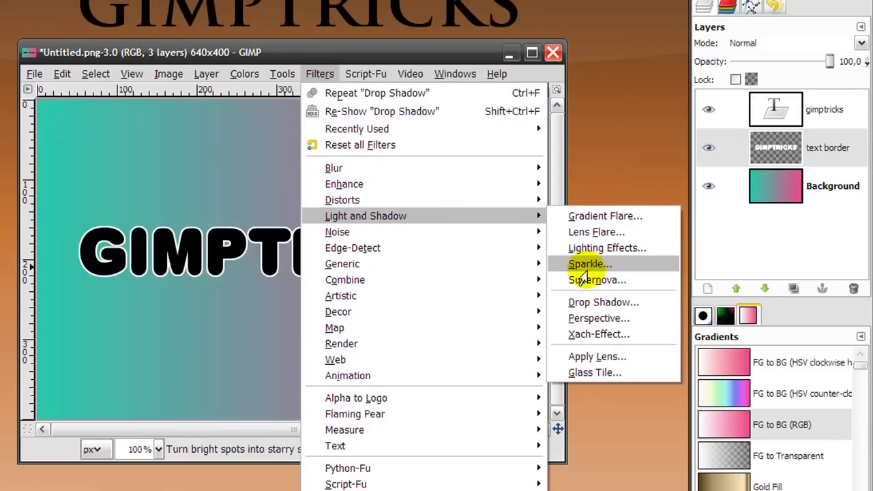
left_click(578, 303)
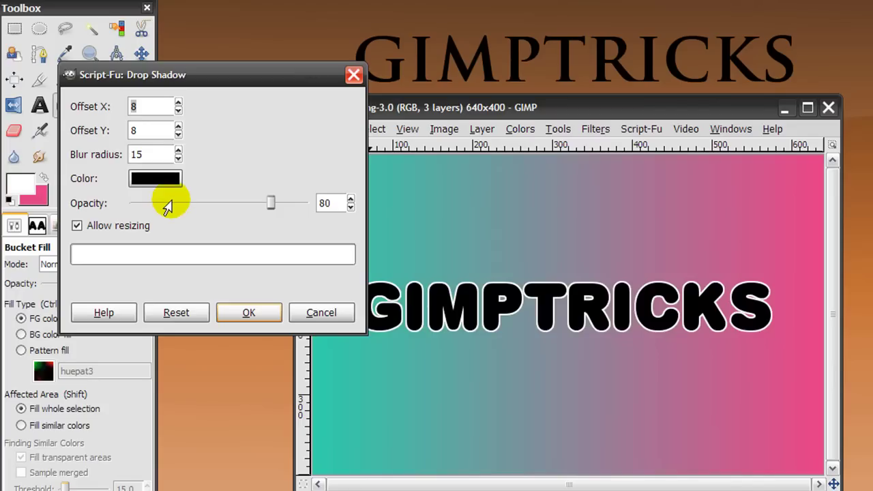
left_click(75, 228)
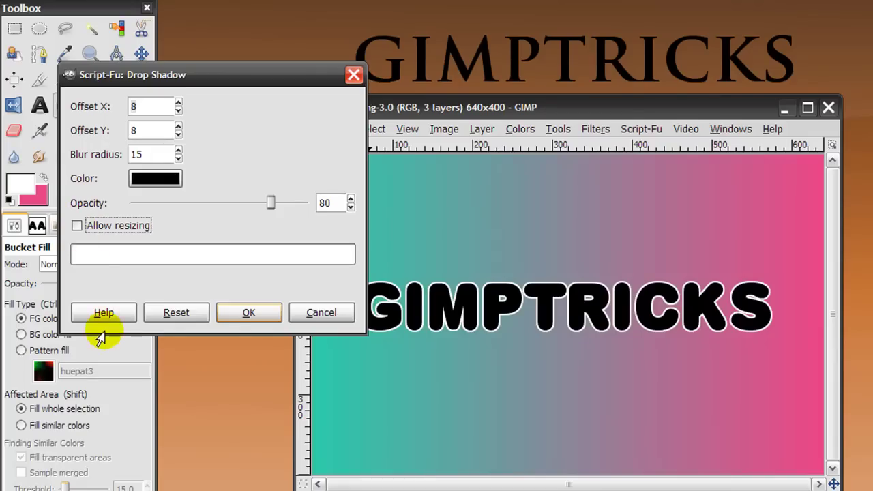
left_click(229, 312)
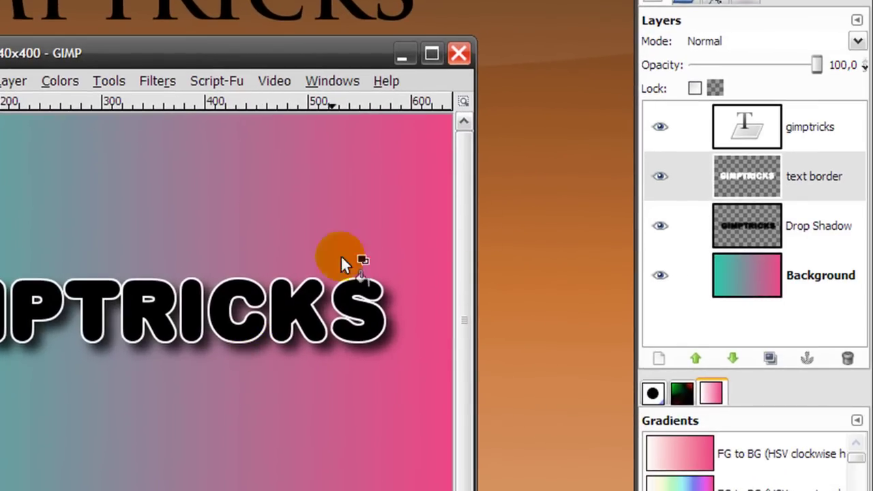
Add a transparent 640 × 400 px layer named "border" above the gimptricks text layer
left_click(821, 230)
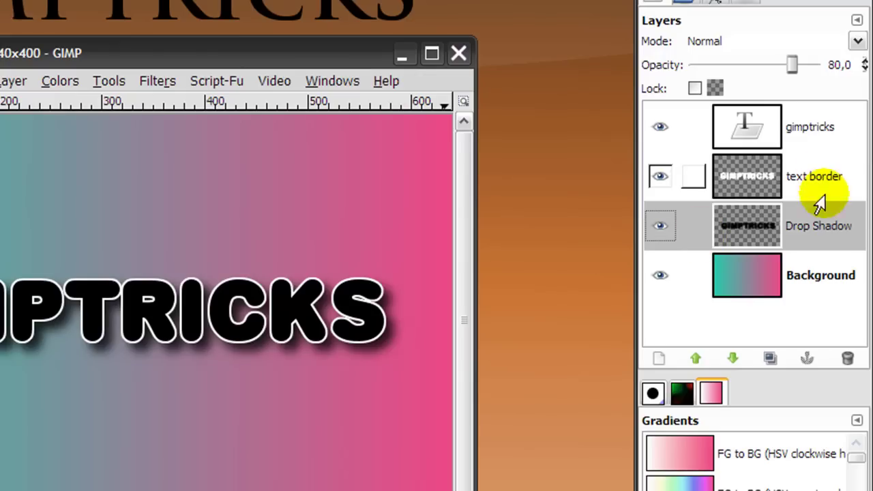
left_click(818, 167)
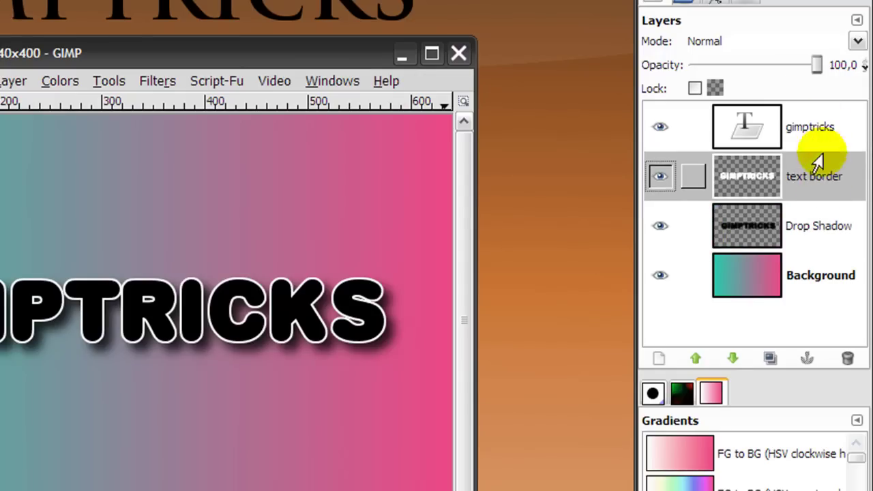
left_click(816, 131)
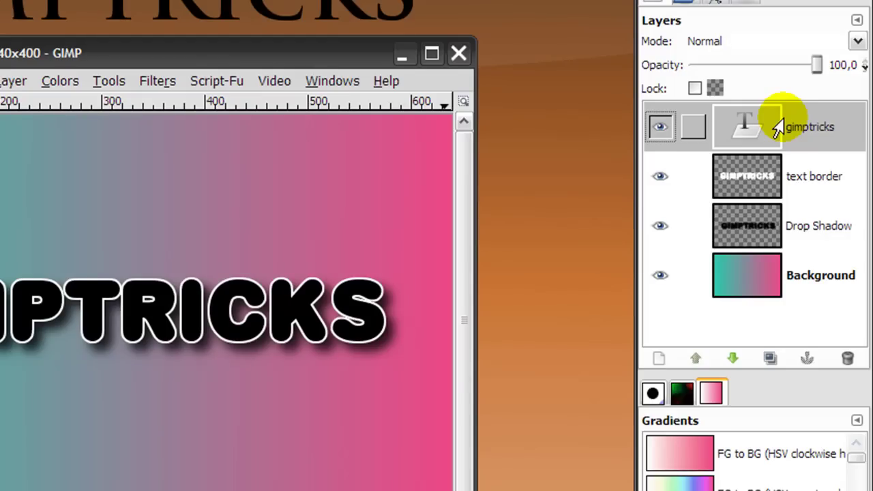
left_click(651, 359)
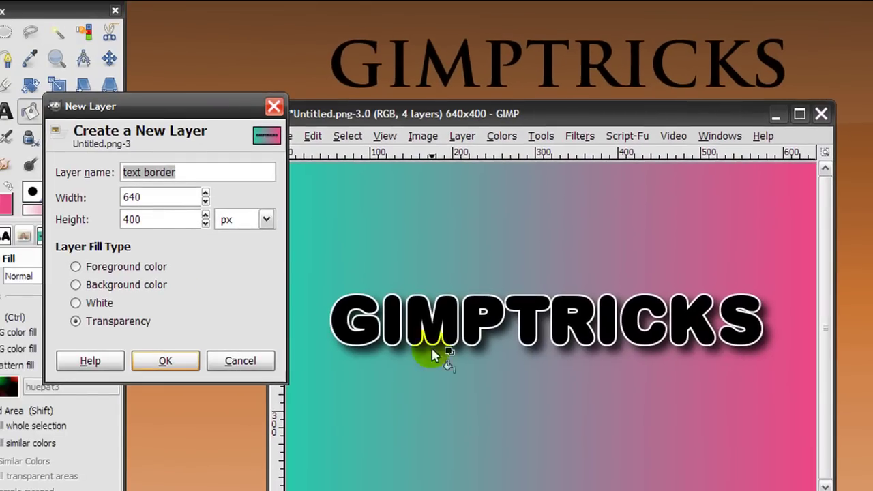
type("borde")
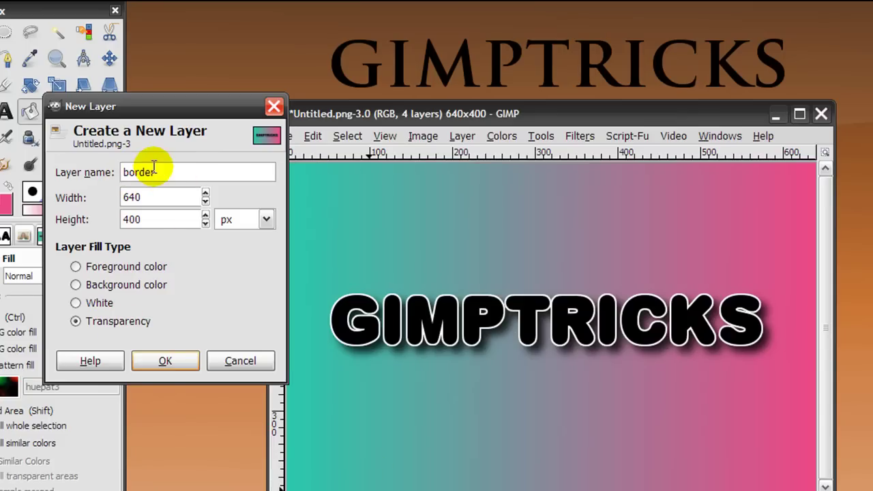
left_click(156, 362)
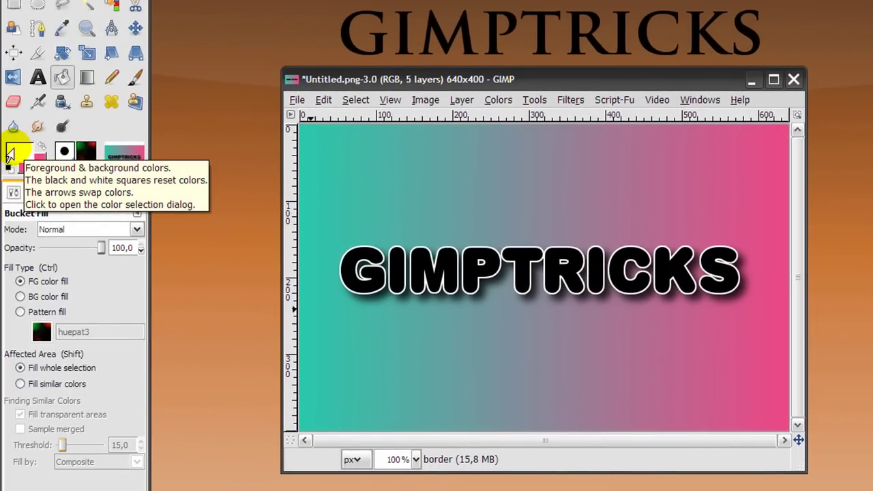
Set the foreground color to black (000000) and bucket-fill the whole border layer with it
left_click(9, 154)
left_click_drag(573, 246, 328, 197)
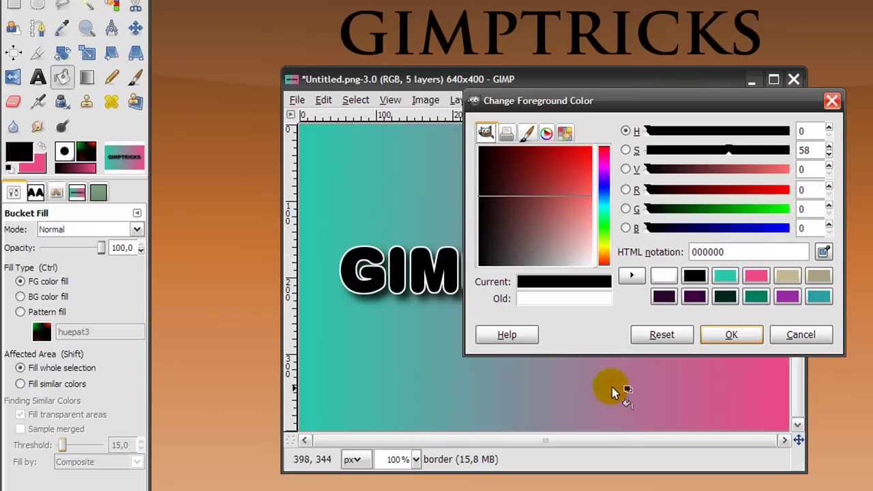
left_click(731, 337)
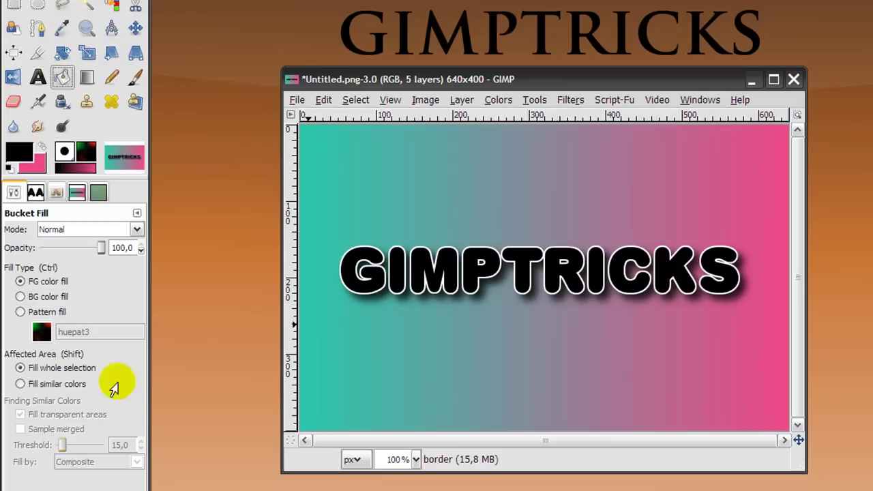
left_click(563, 213)
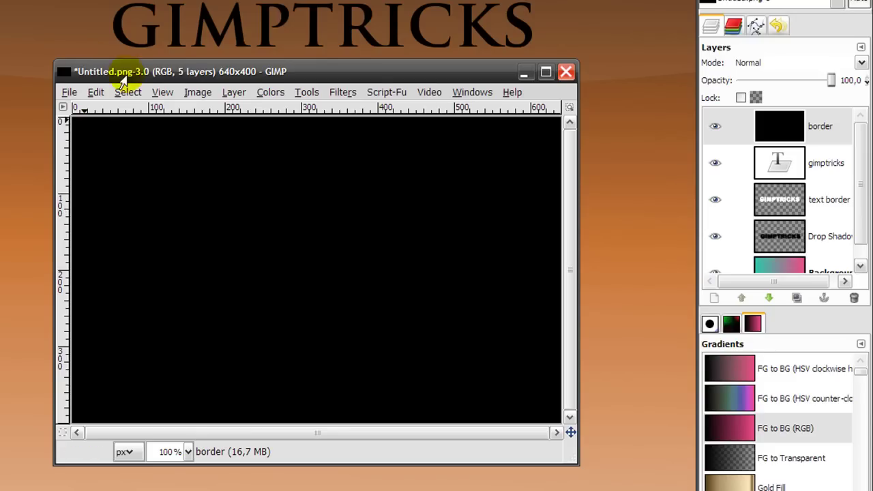
Select the entire canvas on the border layer
left_click(127, 92)
left_click(127, 114)
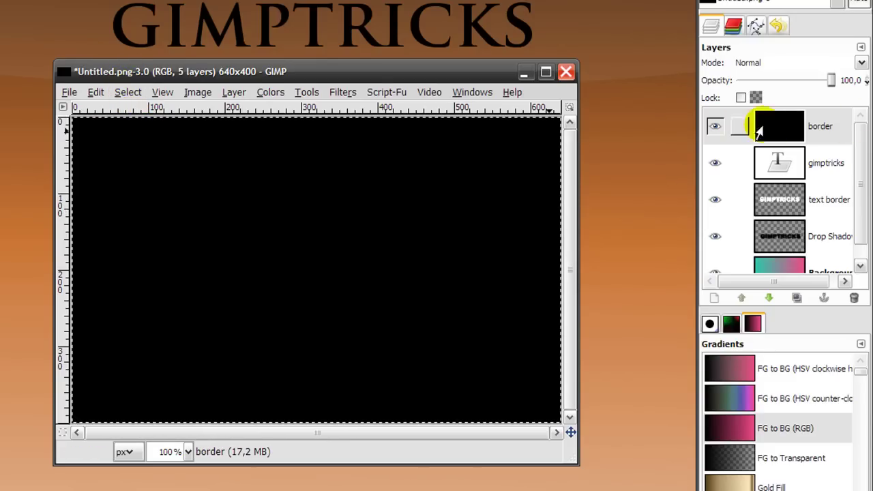
left_click_drag(812, 133, 234, 320)
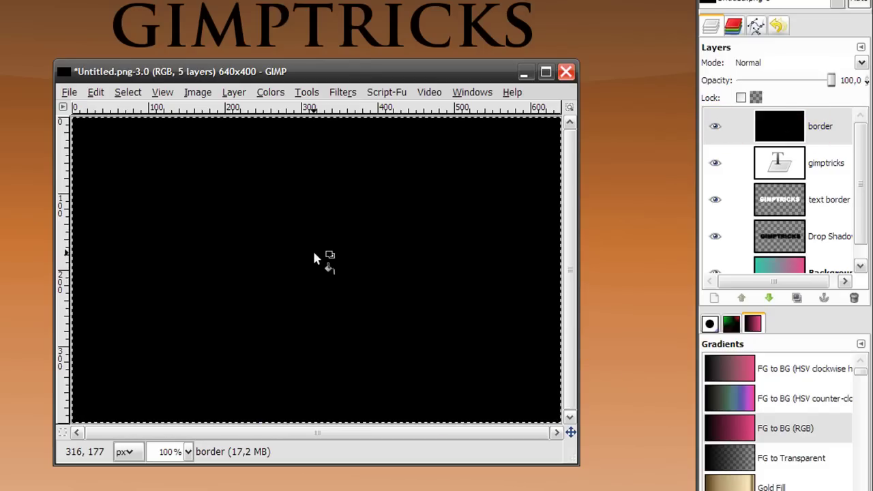
Shrink the full-canvas selection by about 20 px, clear the black inside it on the border layer, and deselect
left_click_drag(206, 196, 127, 98)
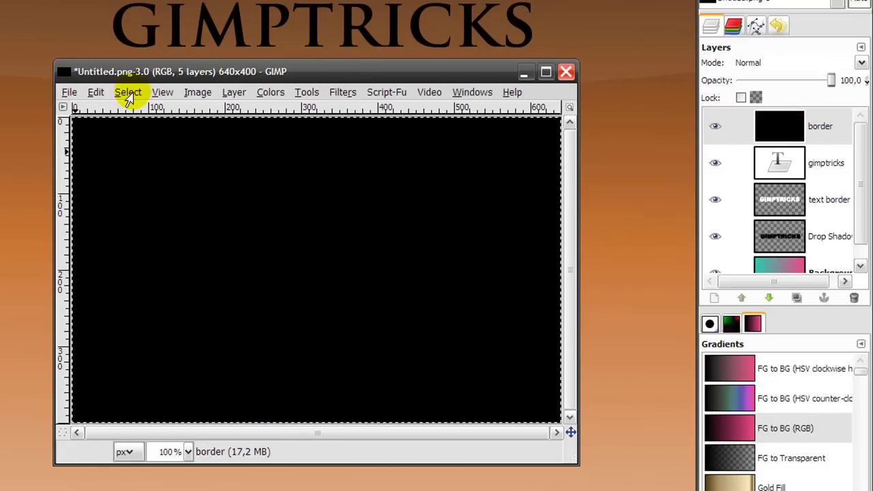
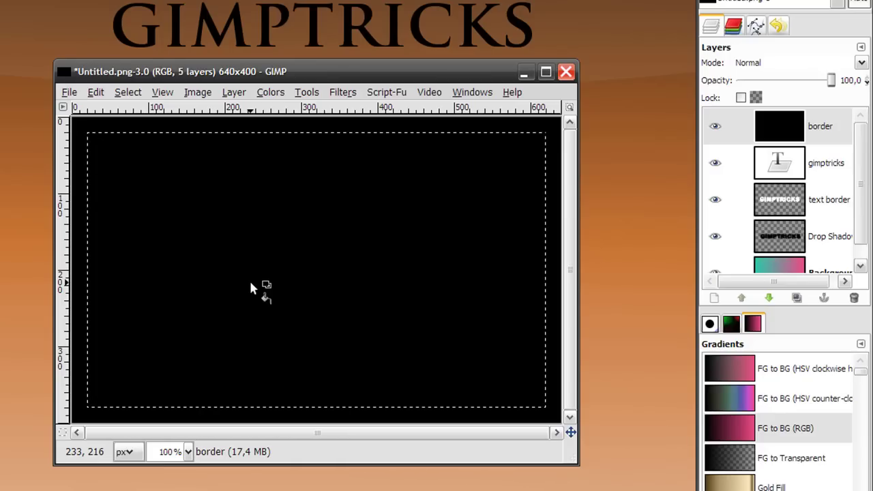
left_click(250, 287)
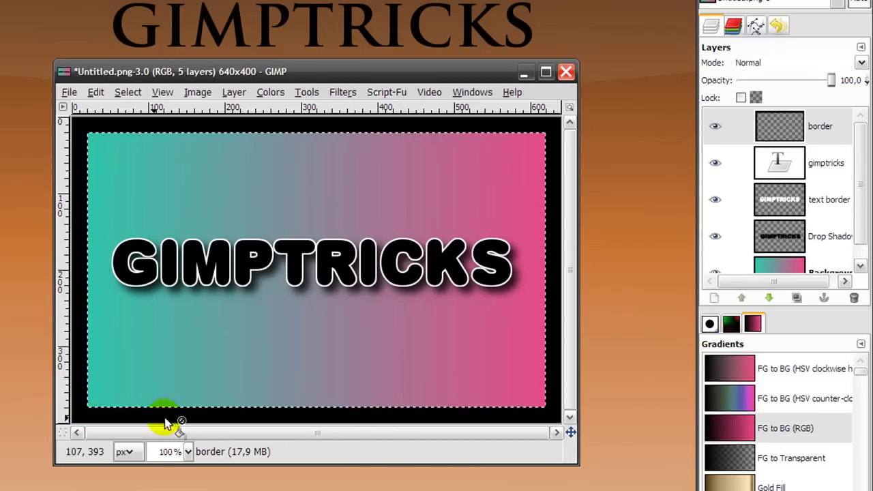
left_click(127, 94)
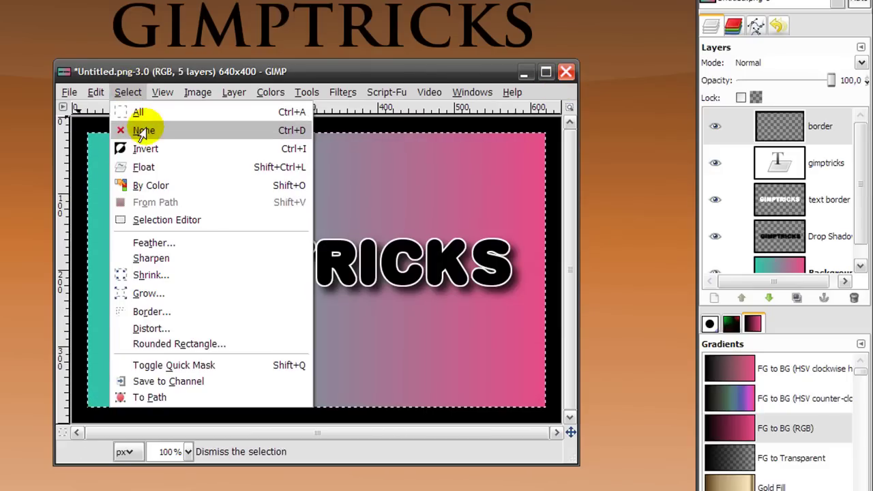
left_click(138, 130)
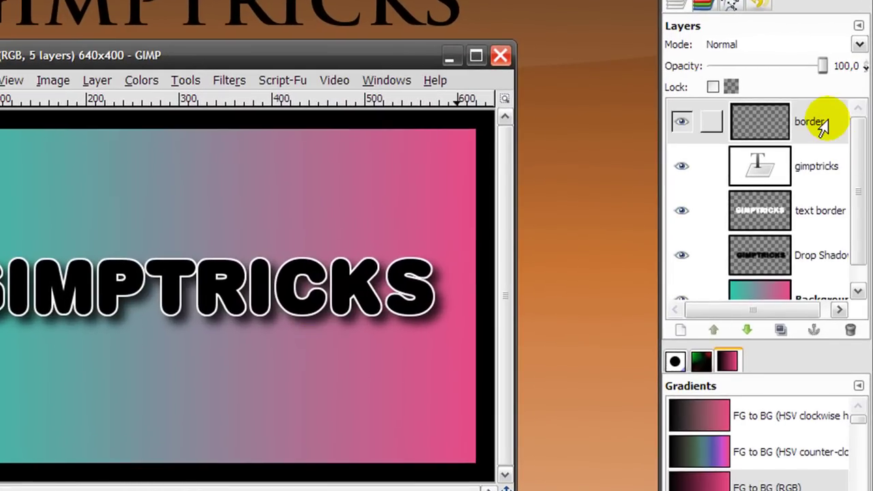
Go through the layer stack one layer at a time, from border down to Background, to examine the layer order
scroll(835, 157, "down", 1)
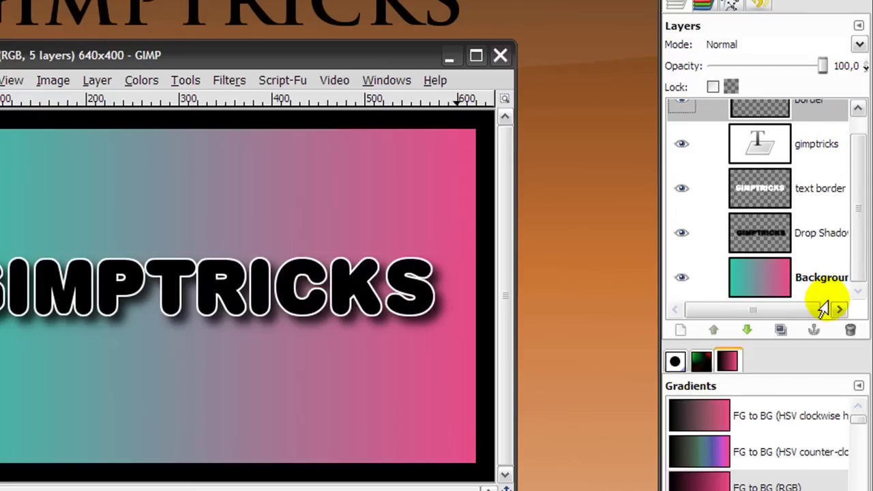
scroll(818, 204, "up", 1)
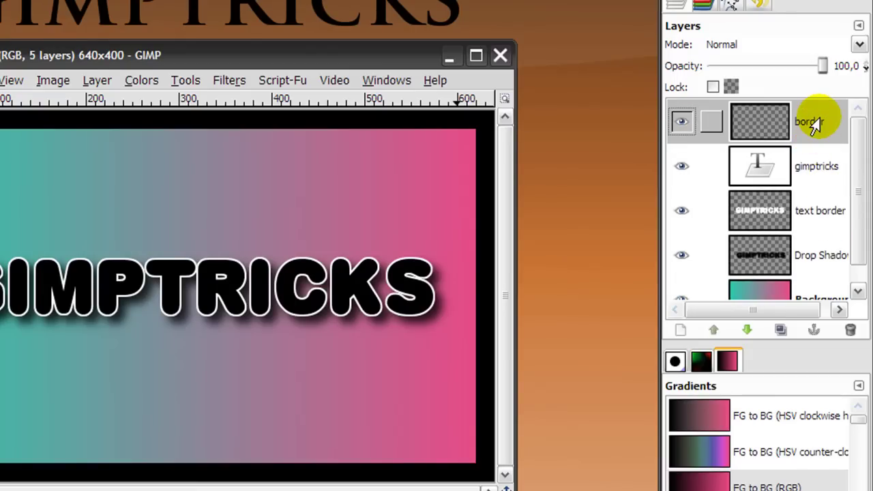
left_click(816, 171)
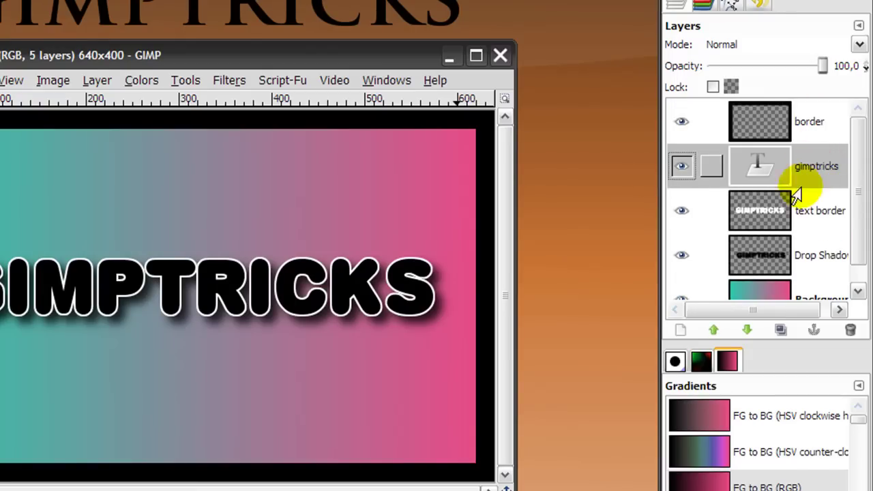
left_click(813, 213)
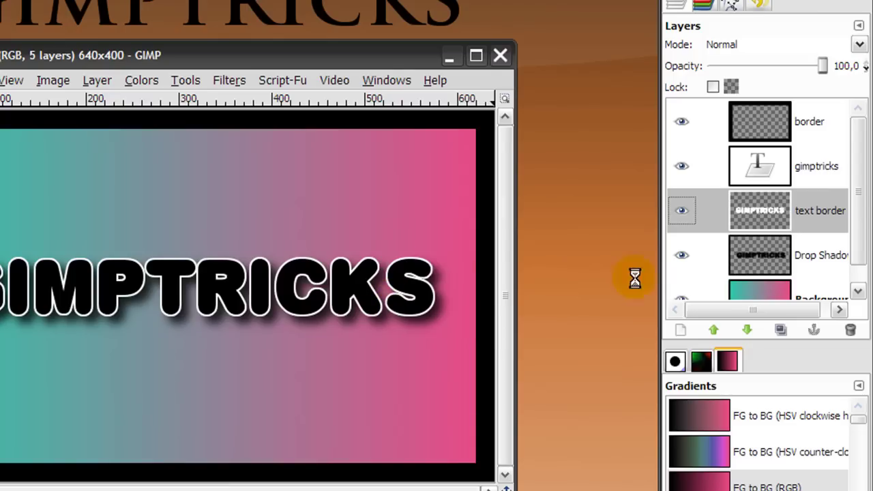
left_click(806, 180)
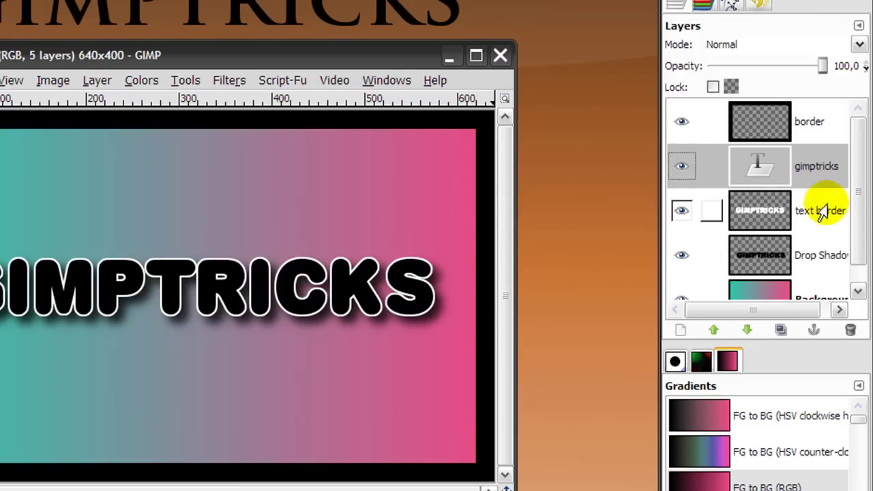
left_click(814, 219)
left_click(818, 253)
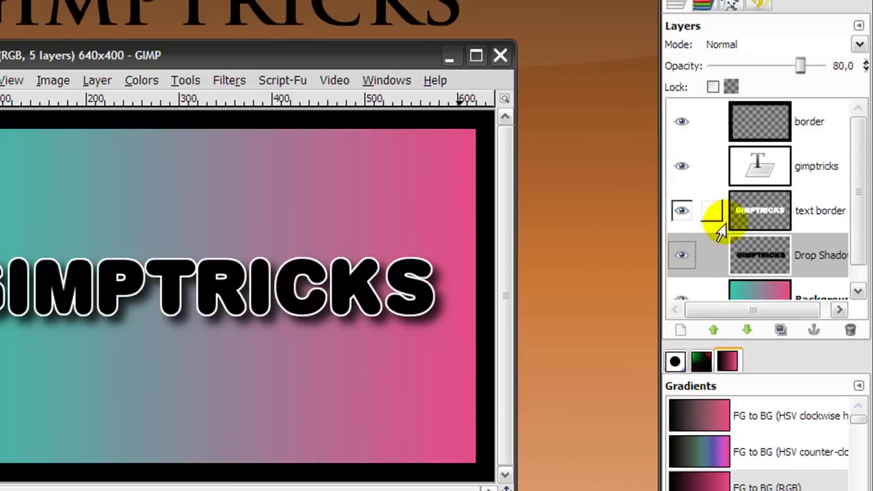
left_click(818, 223)
left_click(825, 167)
left_click(825, 217)
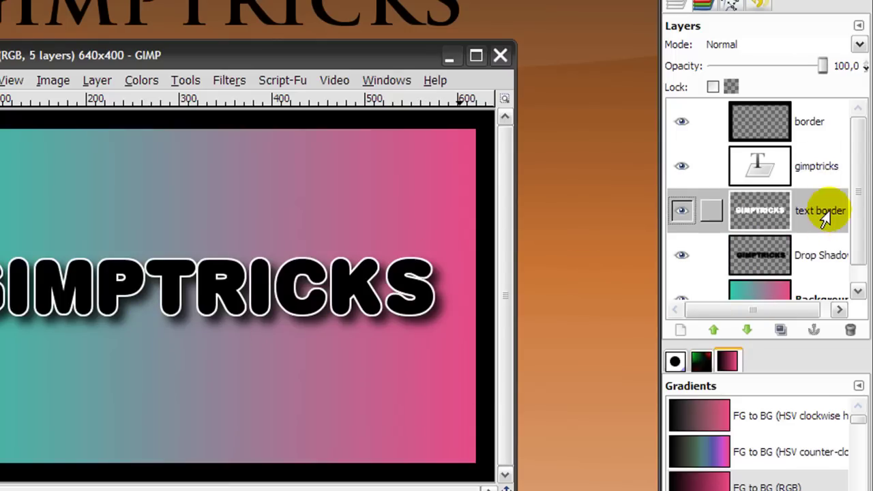
left_click(831, 254)
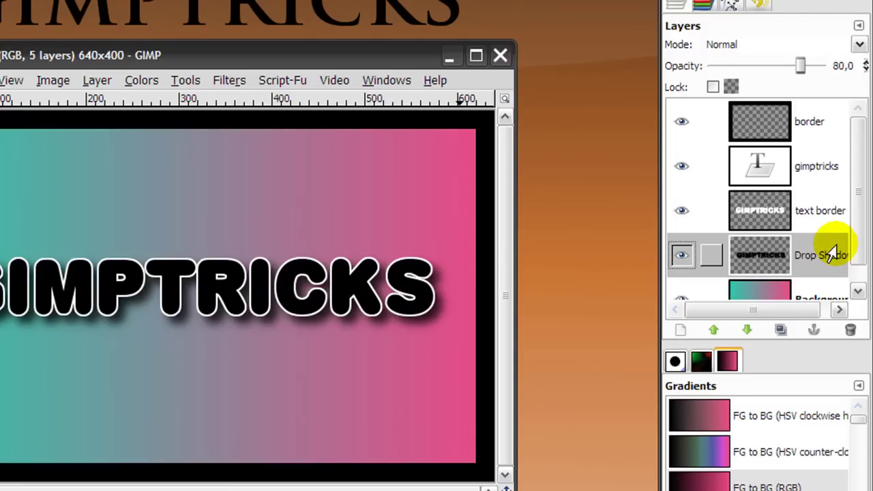
left_click(827, 290)
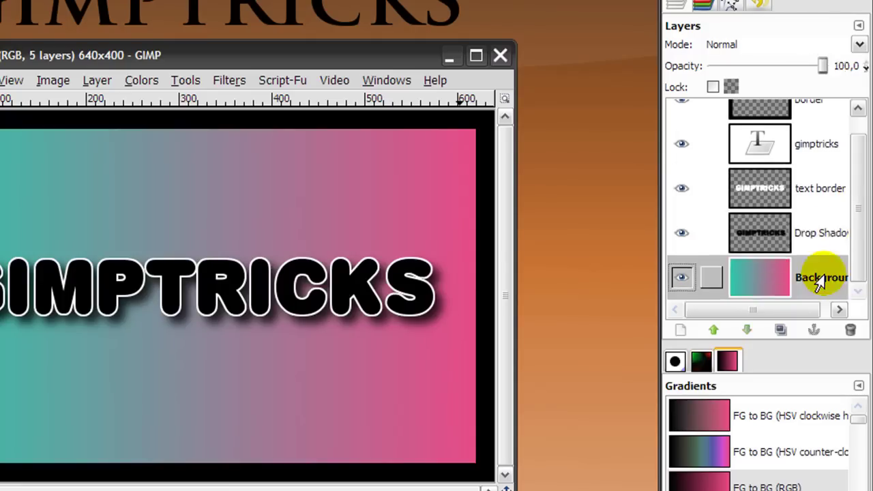
scroll(851, 246, "up", 1)
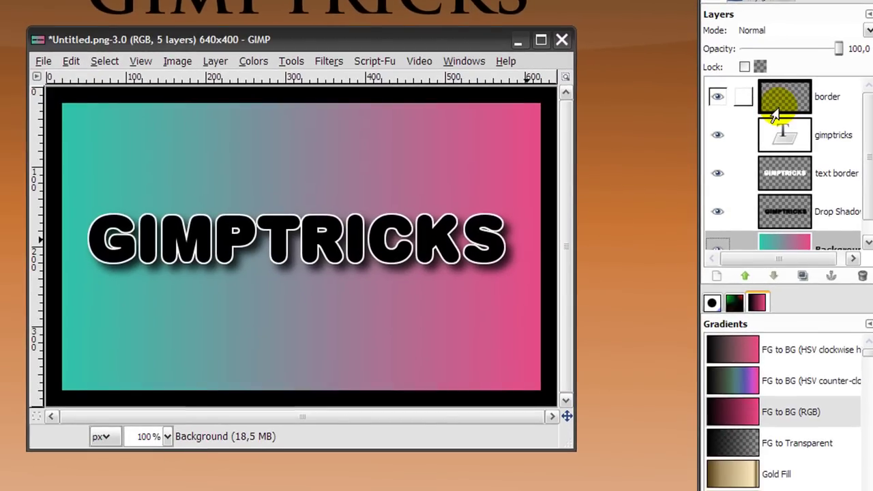
Set up saving the image as Untitled.xcf with the GIMP XCF image file type, and cancel the save
left_click(39, 61)
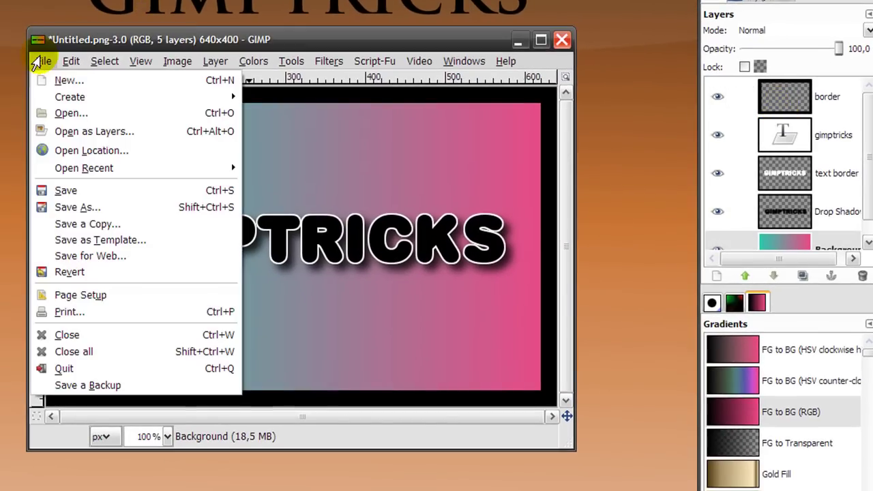
left_click(65, 207)
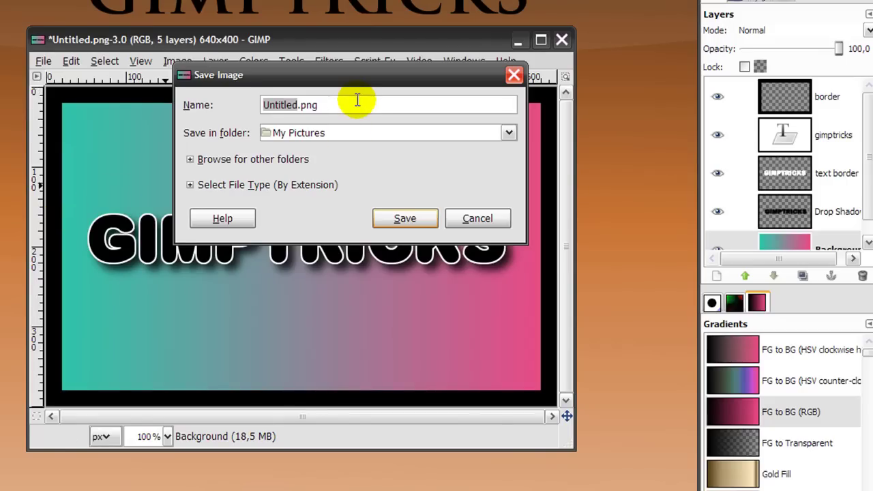
left_click(314, 101)
left_click_drag(316, 103, 298, 105)
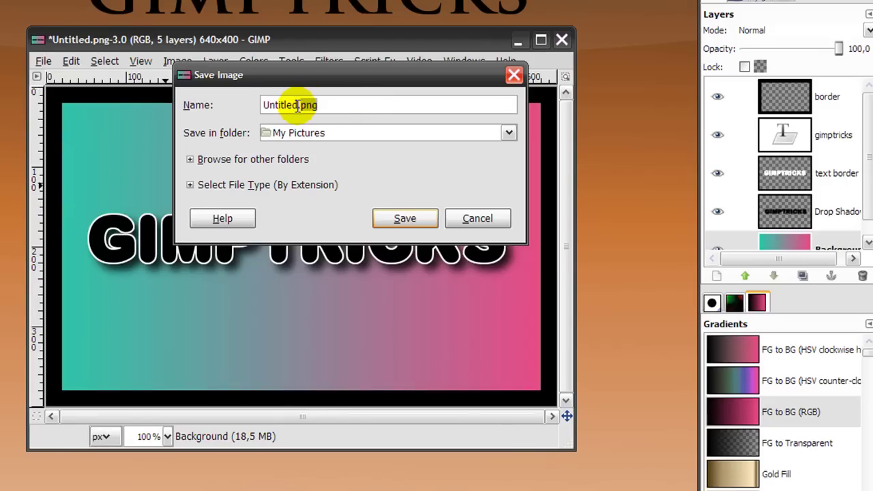
type(".xcf")
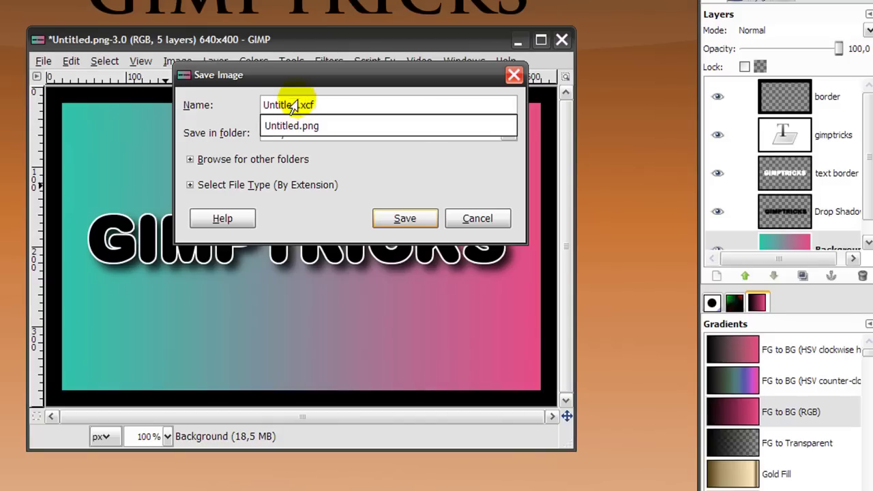
left_click(329, 104)
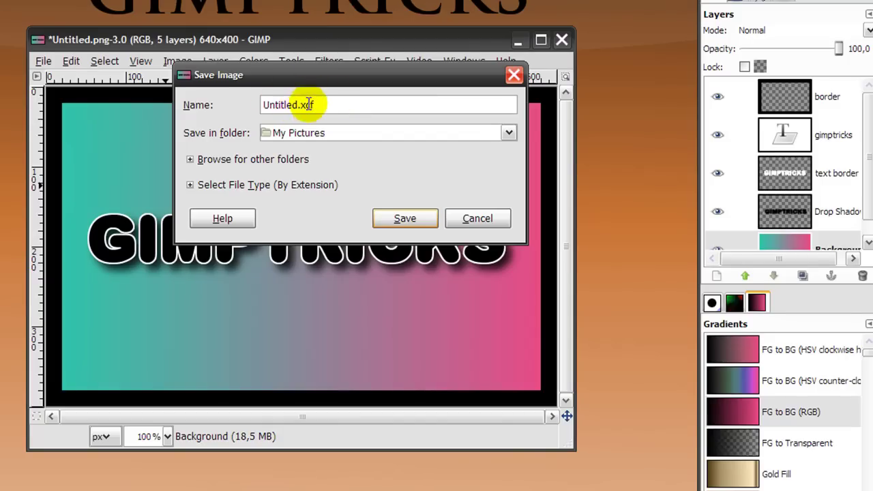
left_click(190, 185)
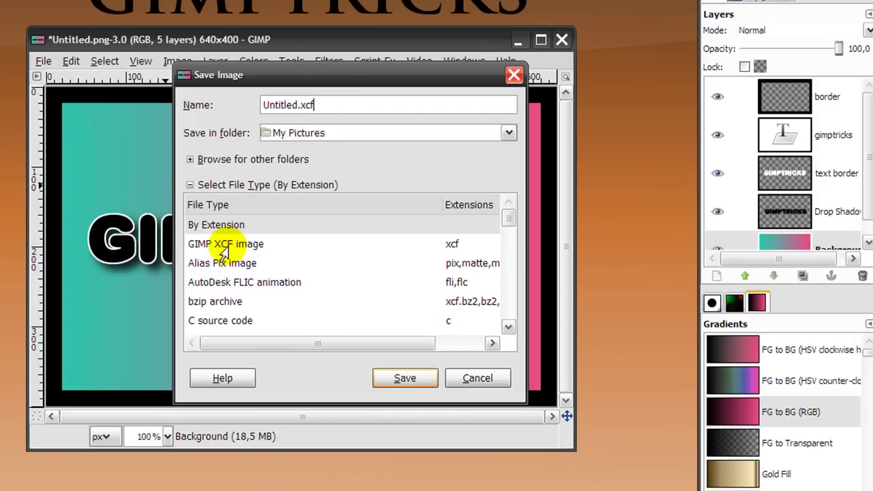
left_click(243, 252)
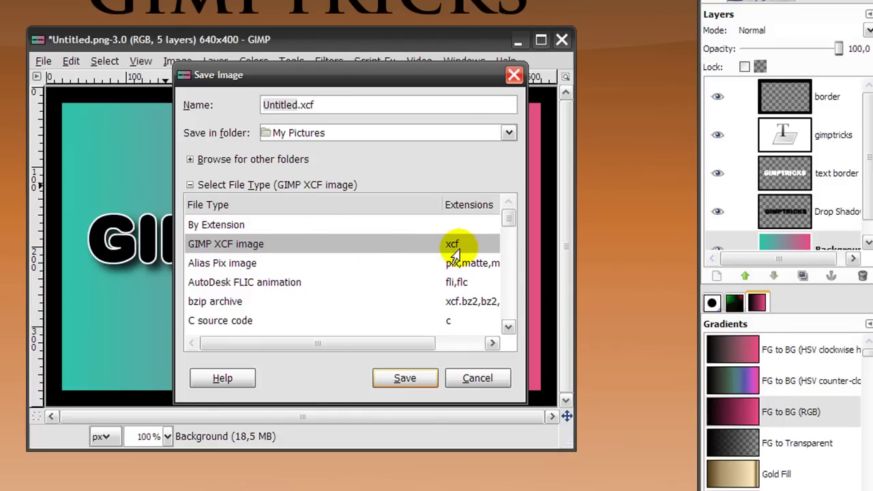
left_click(475, 377)
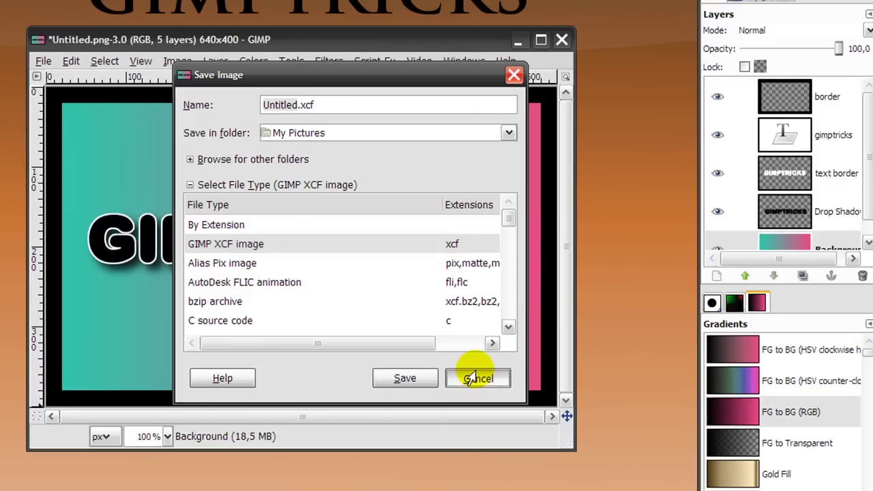
Start saving the image under a new name and enter Untitled.png as the file name
left_click(43, 61)
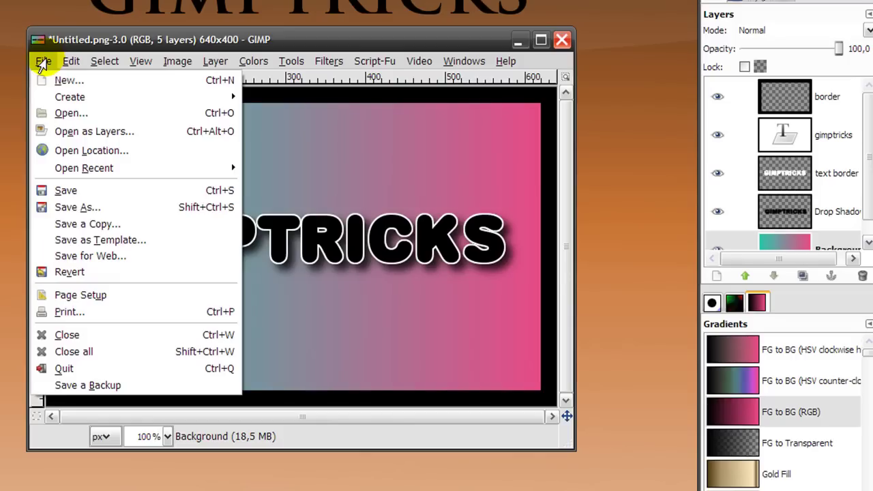
left_click(93, 207)
left_click(320, 105)
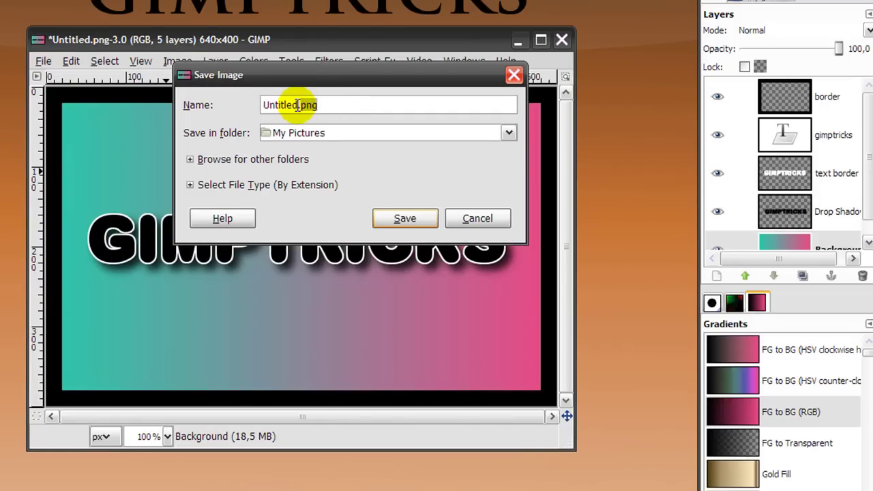
key("BackSpace")
key("BackSpace")
key("BackSpace")
key("BackSpace")
type(".png")
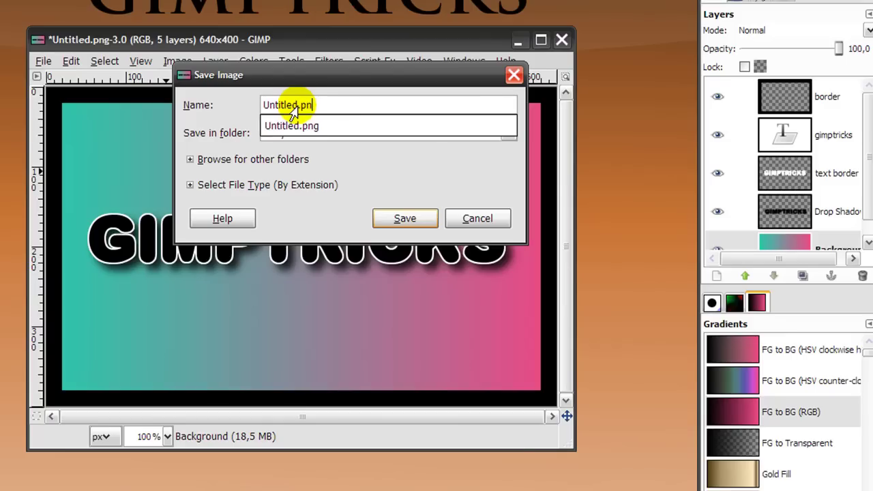
Choose PNG image as the file type for the save
left_click(185, 189)
left_click(185, 189)
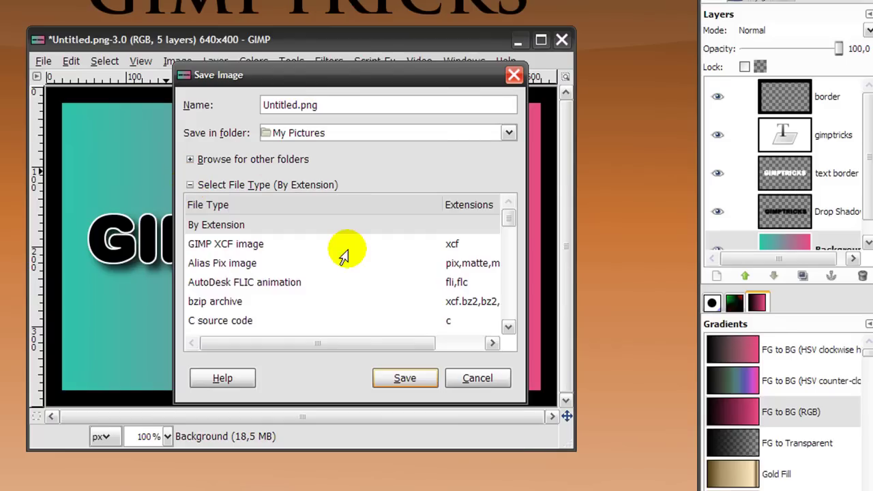
scroll(344, 257, "down", 3)
scroll(344, 257, "down", 5)
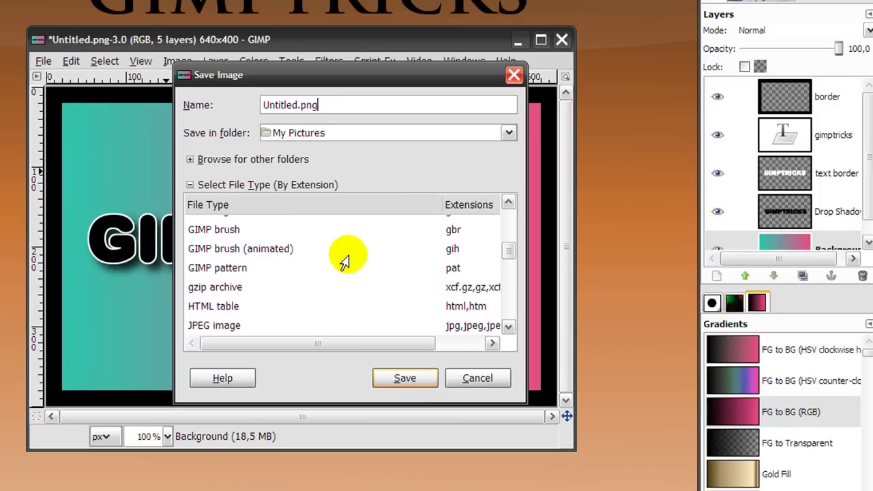
scroll(344, 257, "down", 5)
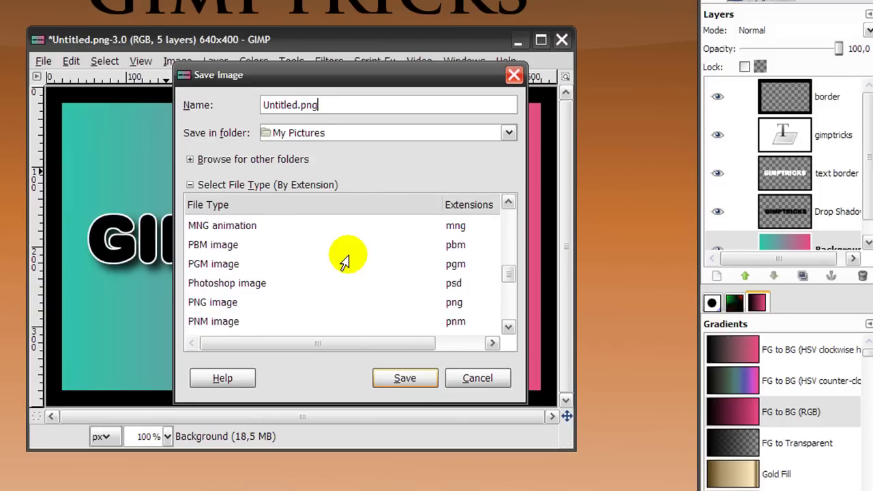
left_click(213, 308)
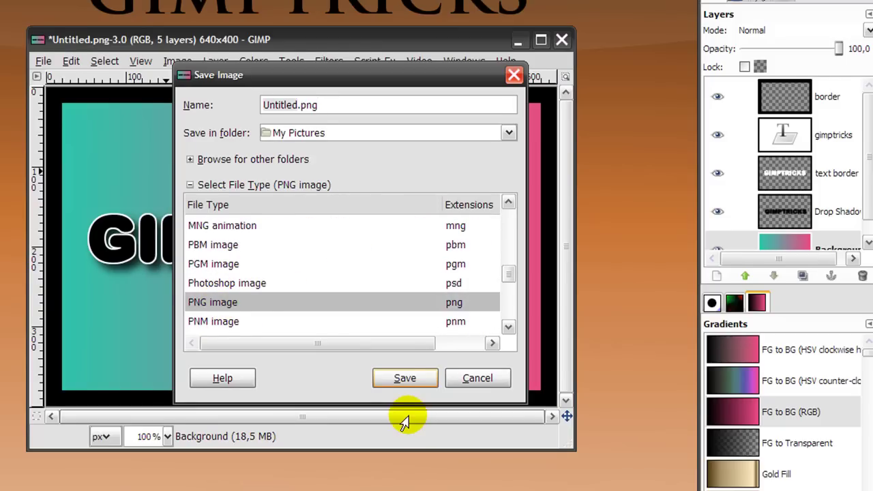
Try the PNG save, replacing the existing file and exporting with merged visible layers, and cancel at the PNG options
left_click(404, 380)
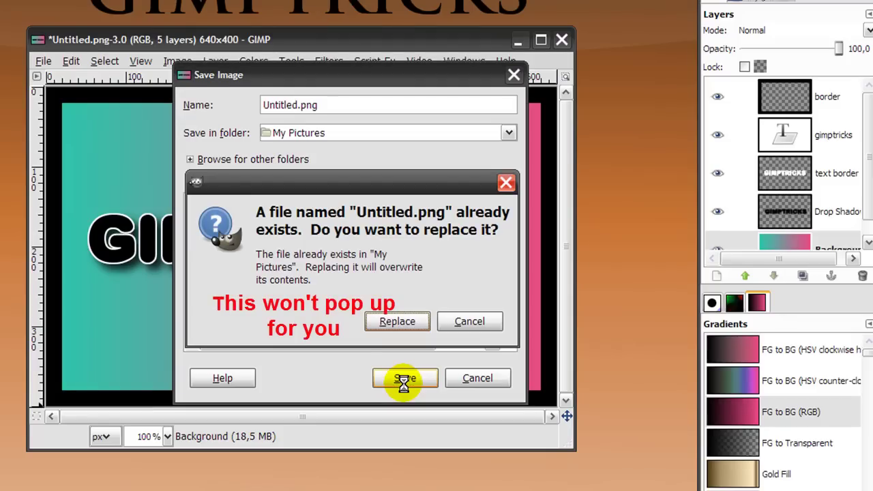
left_click(388, 325)
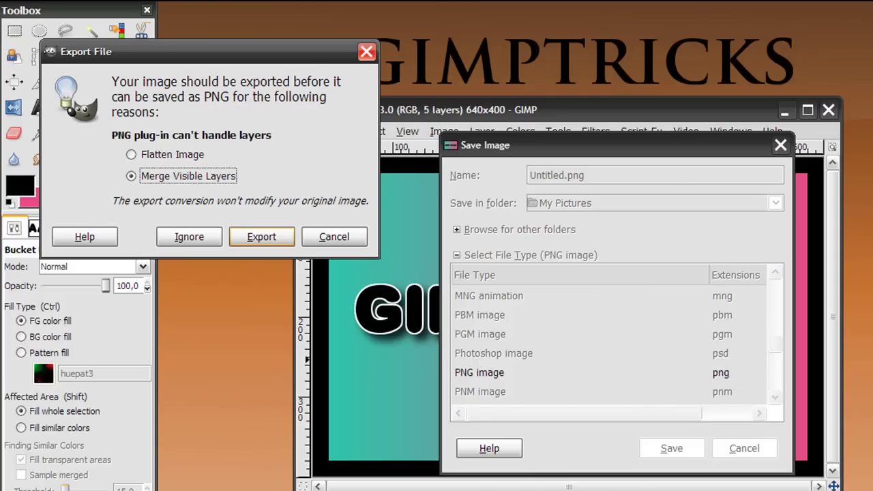
left_click(253, 237)
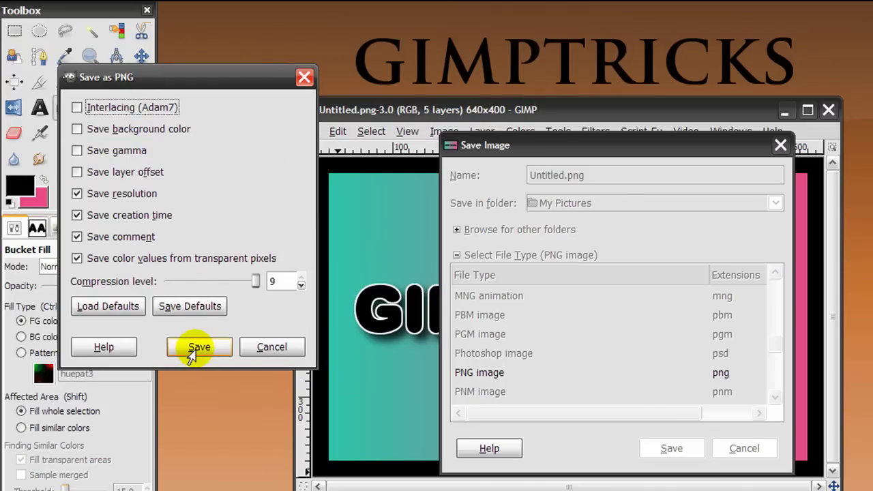
left_click(265, 347)
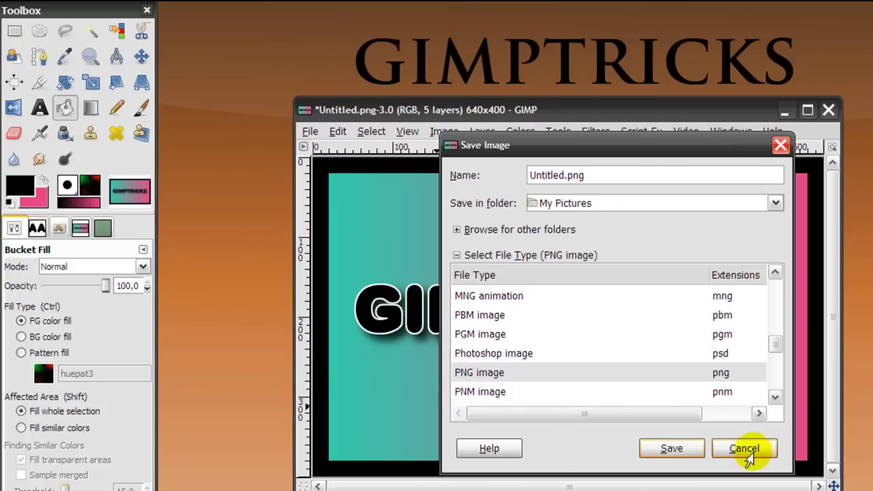
left_click(746, 451)
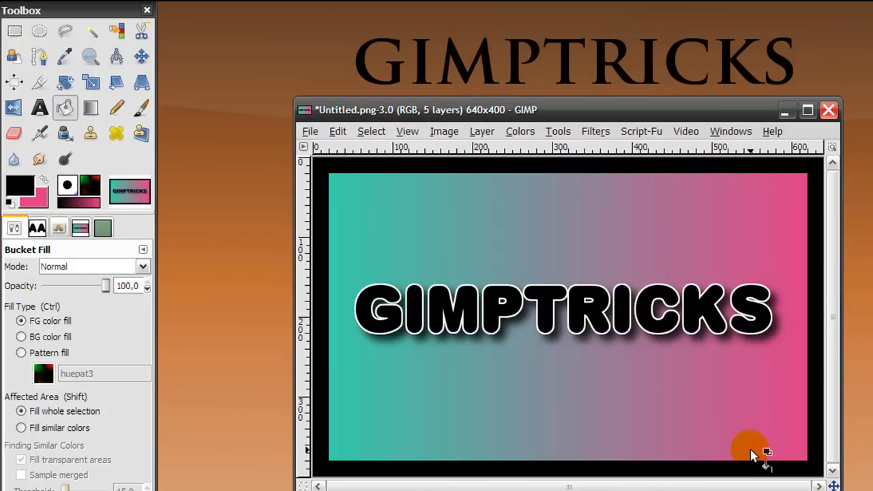